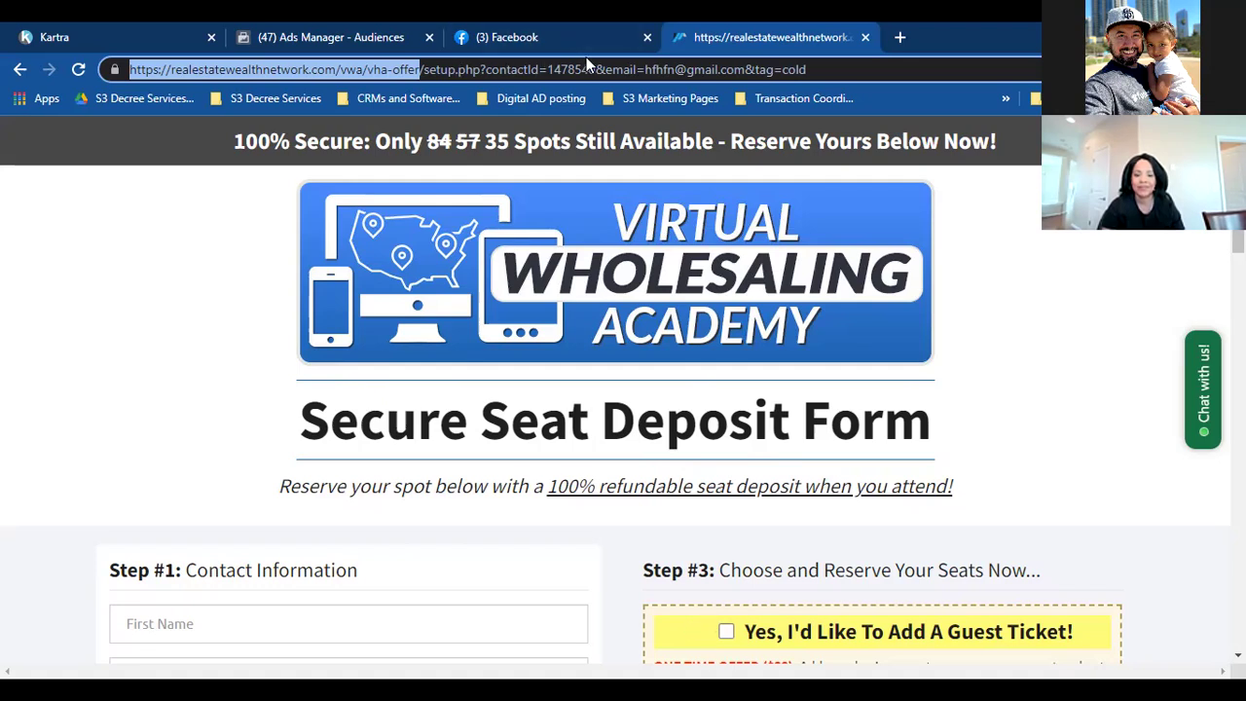
# - Close the seat deposit form page and get the direct page link for TT Seller Guide Thank You in Kartra
pyautogui.click(866, 37)
pyautogui.click(81, 31)
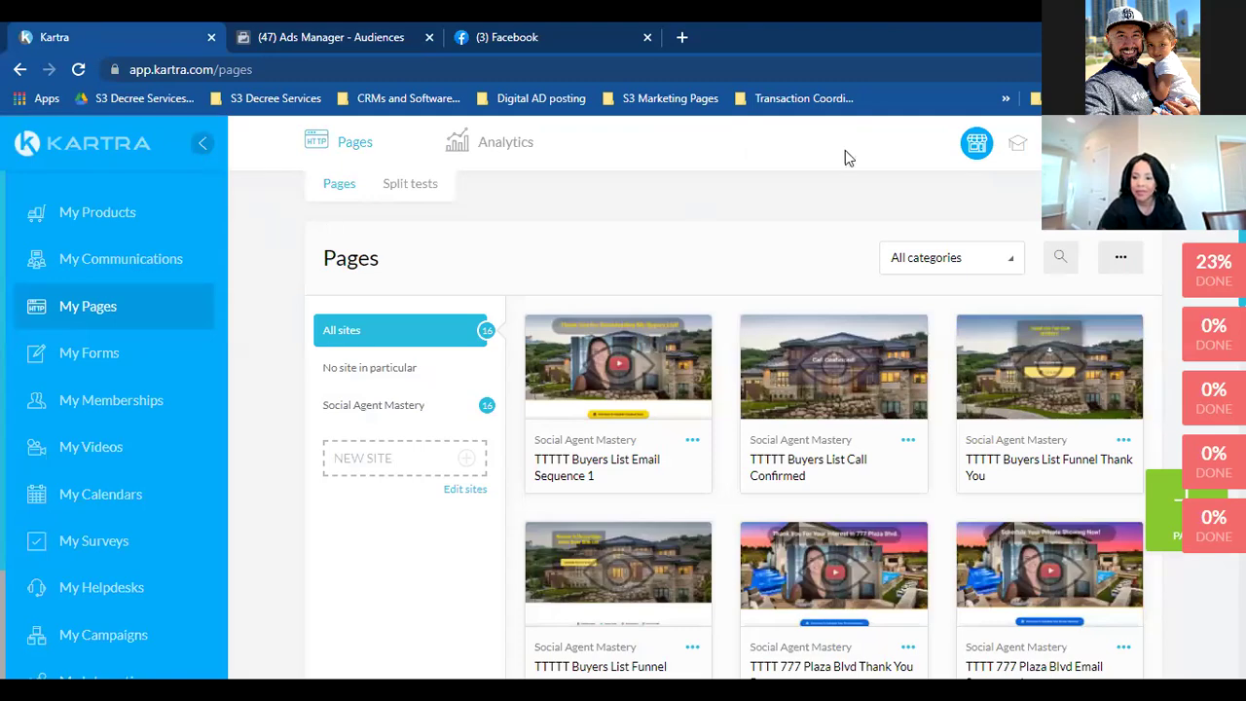
pyautogui.scroll(-1, 846, 157)
pyautogui.scroll(-10, 696, 399)
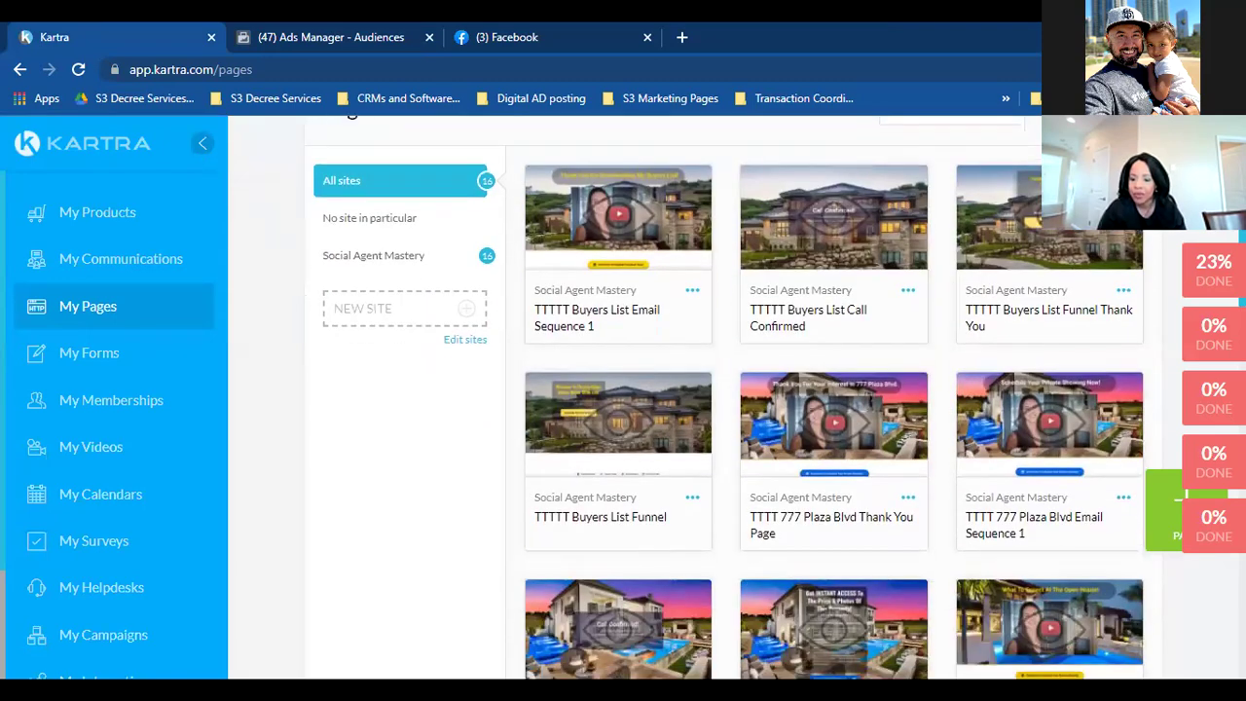
pyautogui.scroll(-1, 834, 397)
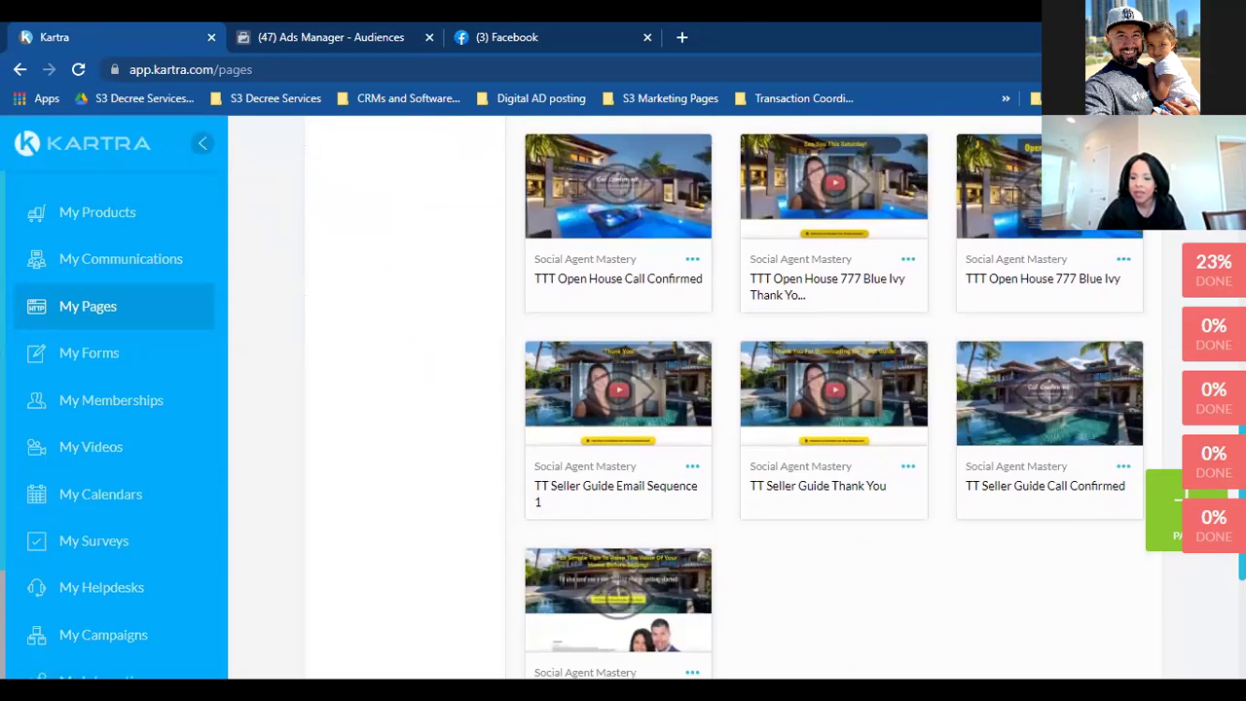
pyautogui.click(907, 468)
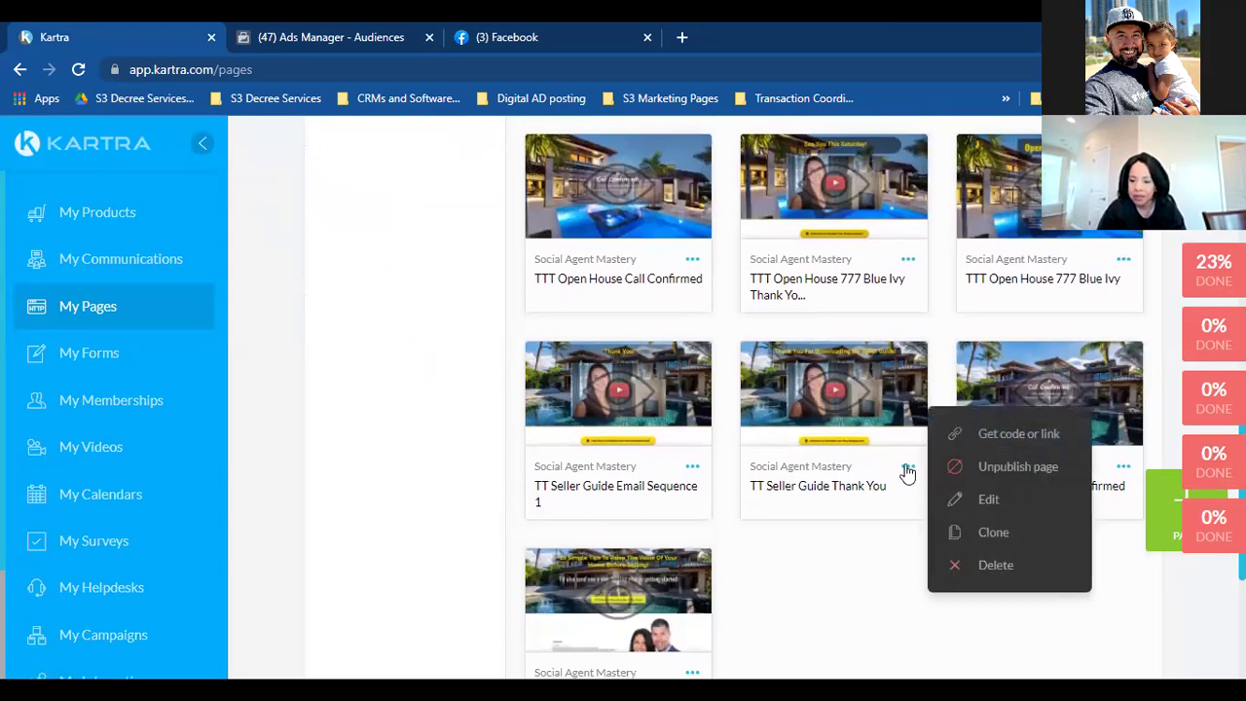
pyautogui.click(968, 442)
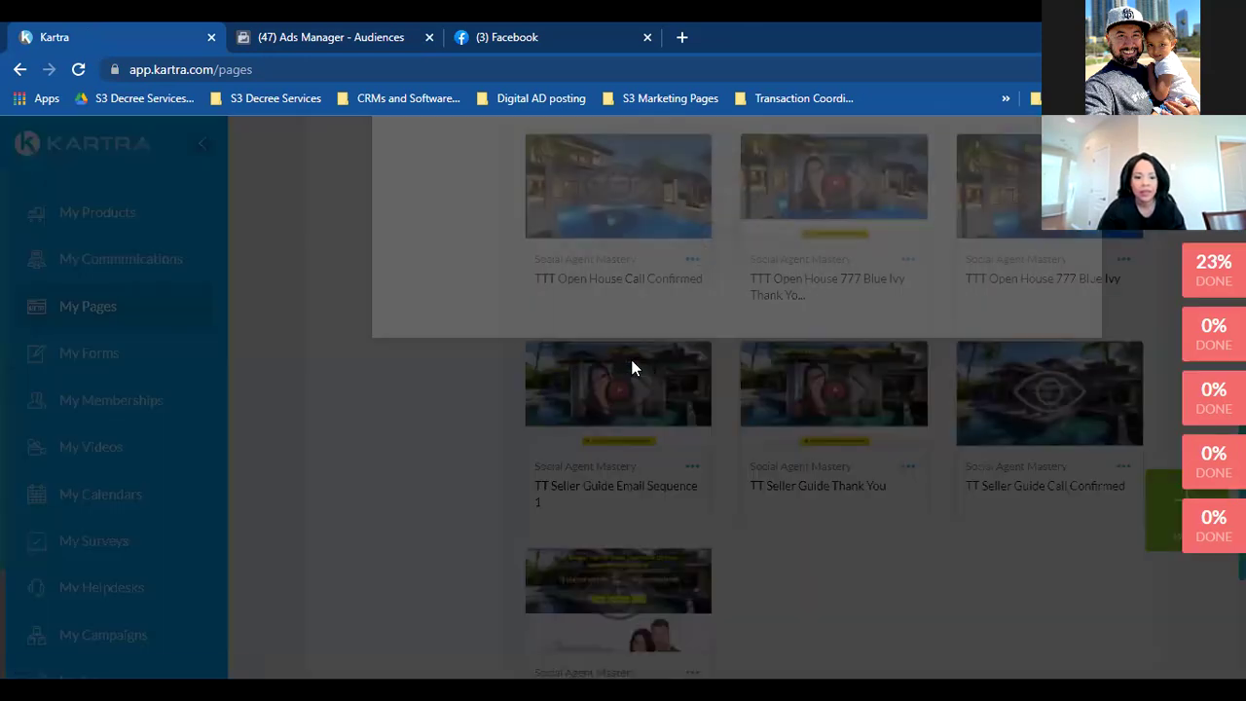
pyautogui.click(572, 349)
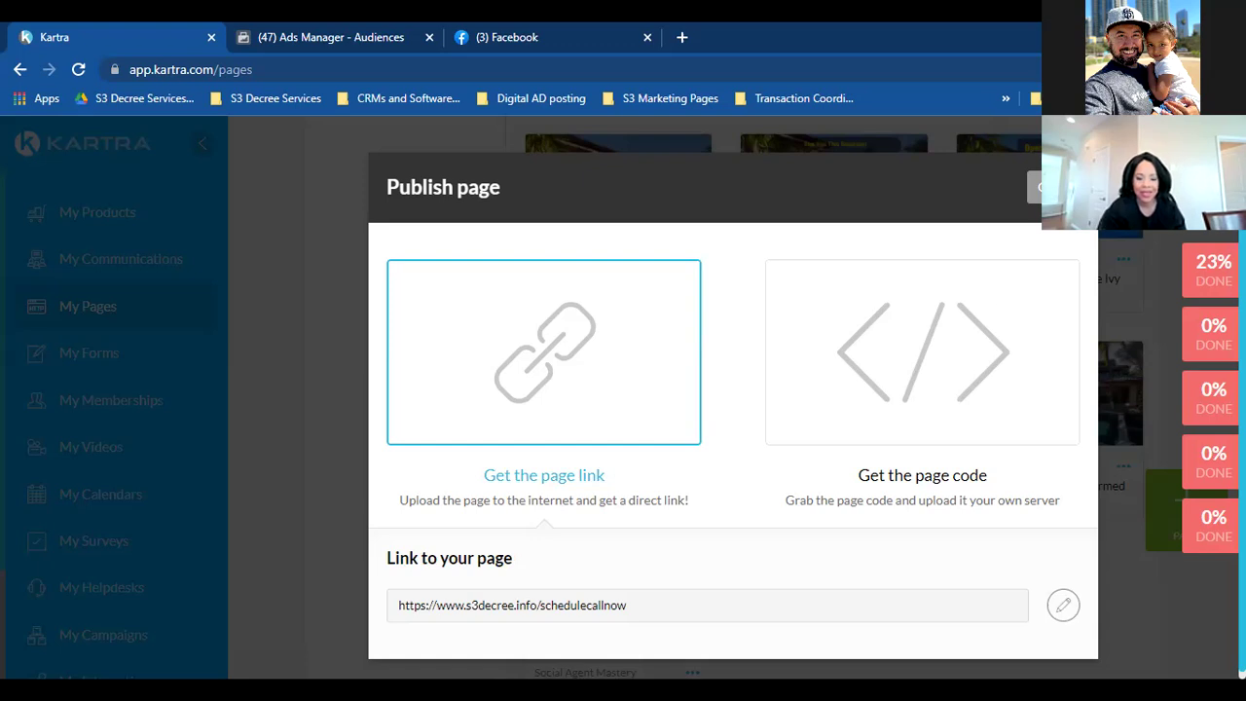
pyautogui.moveTo(398, 604); pyautogui.dragTo(504, 605)
# - Switch to the Facebook Ads Manager page and open Custom Conversions in Events Manager
pyautogui.click(331, 37)
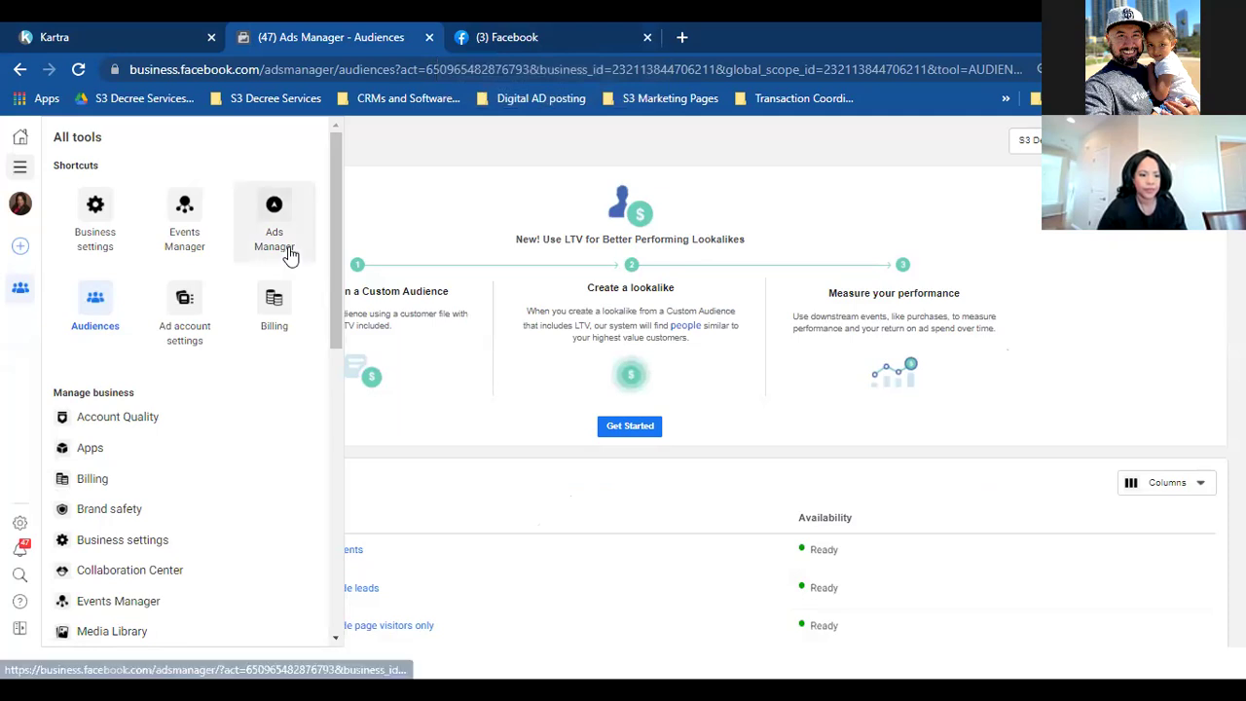
pyautogui.click(21, 176)
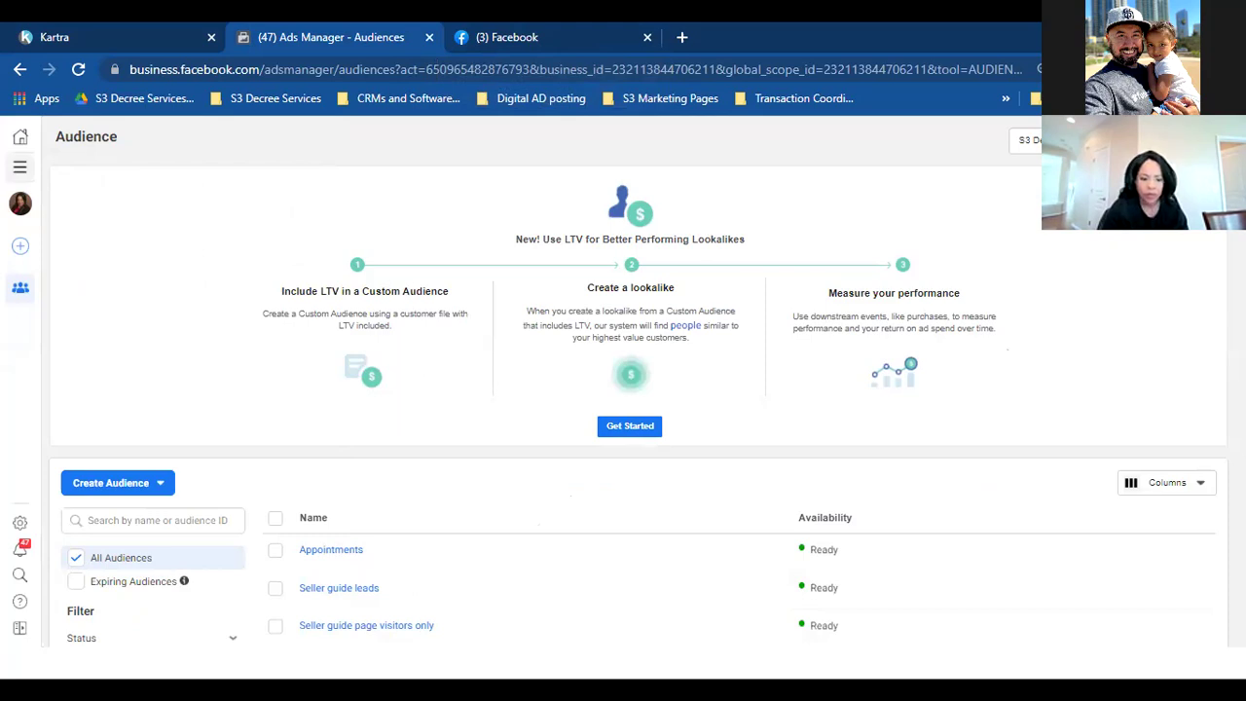
pyautogui.click(161, 487)
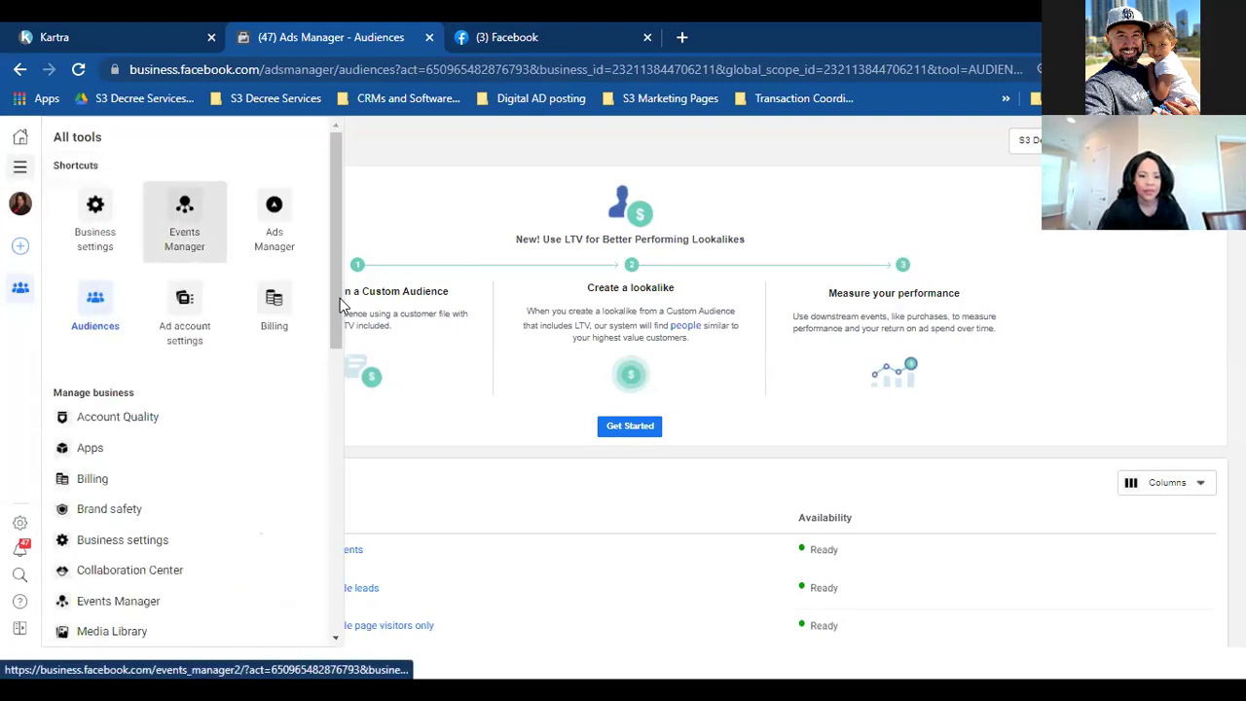
pyautogui.click(191, 214)
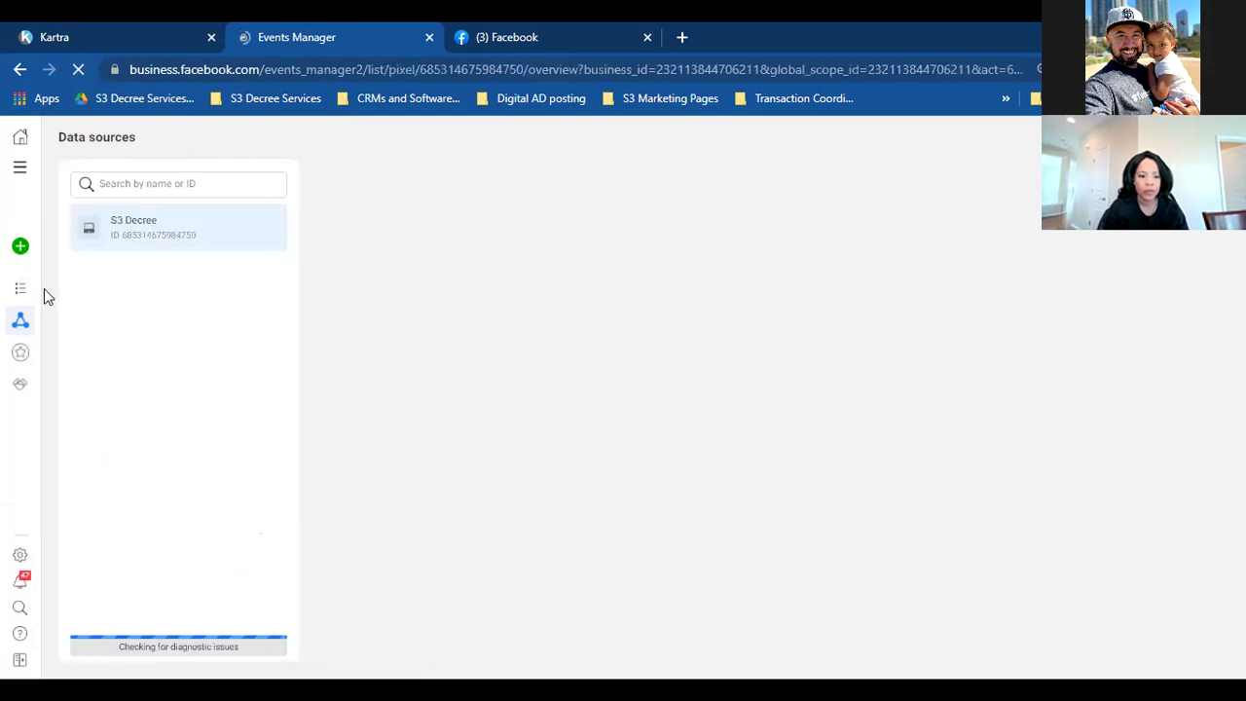
pyautogui.click(21, 321)
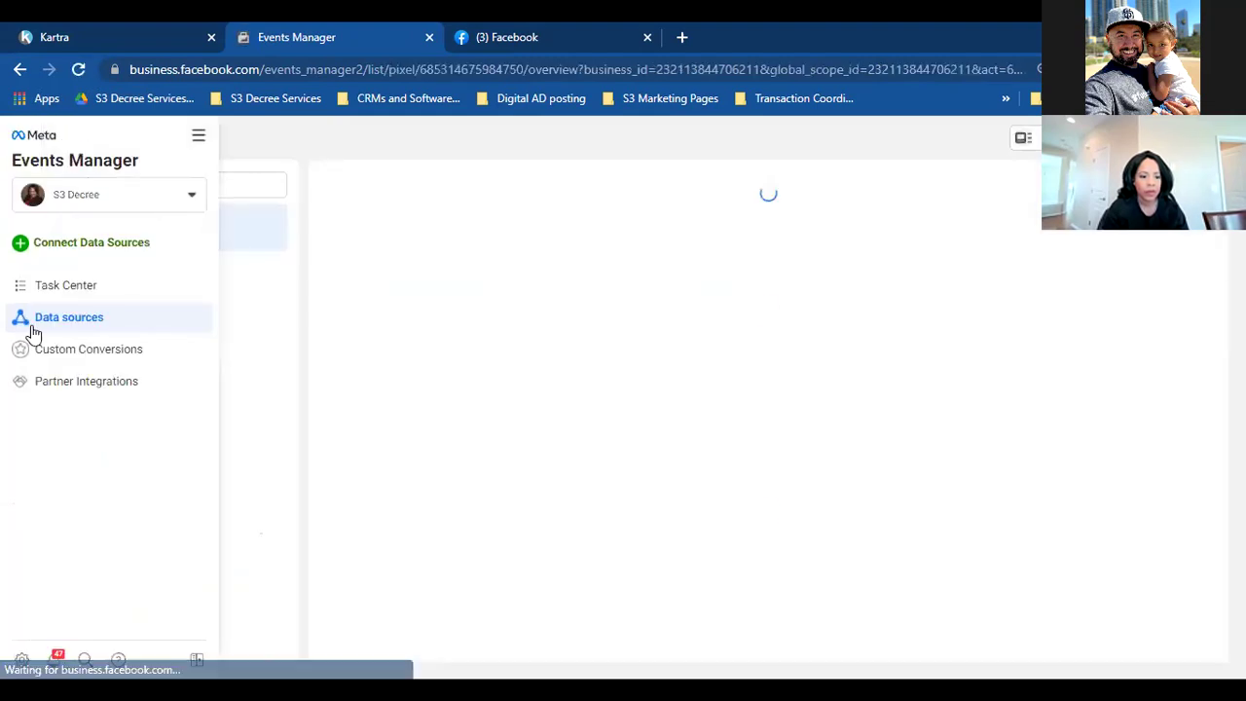
pyautogui.click(58, 353)
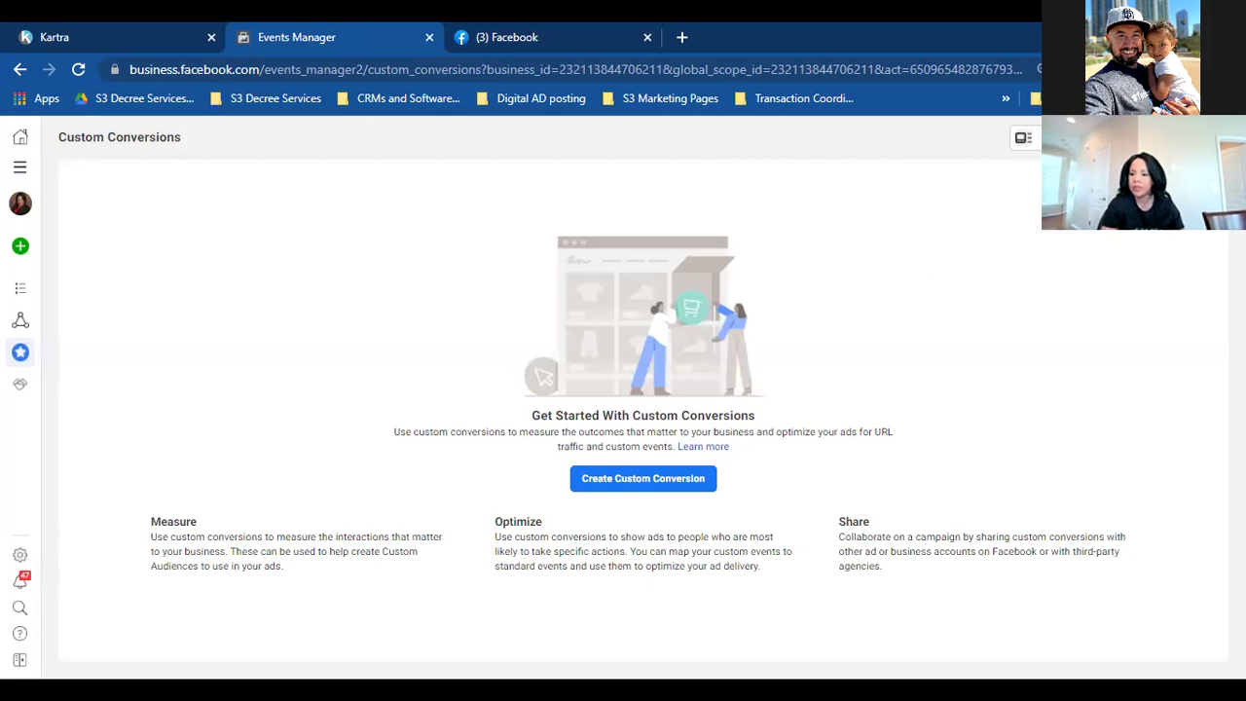
# - Delete the Custom conversion bookmark from the FB Business Mgr folder inside S3 Decree Services
pyautogui.click(1232, 69)
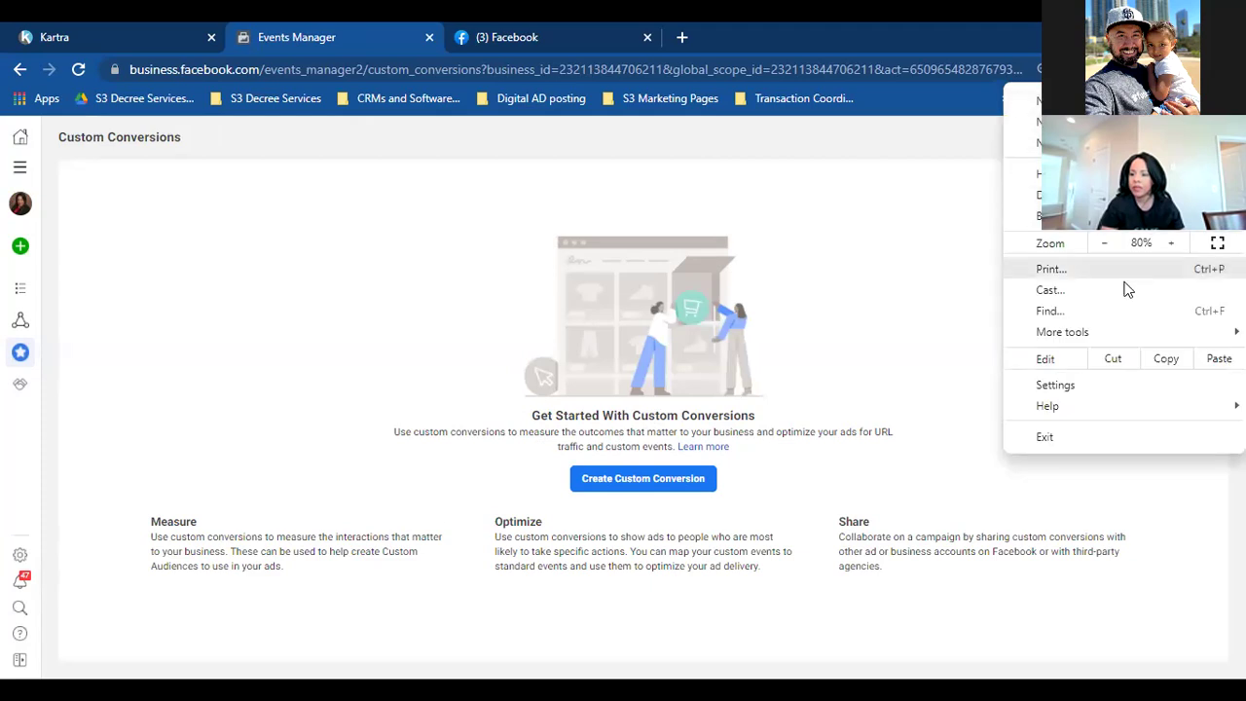
pyautogui.moveTo(1013, 216)
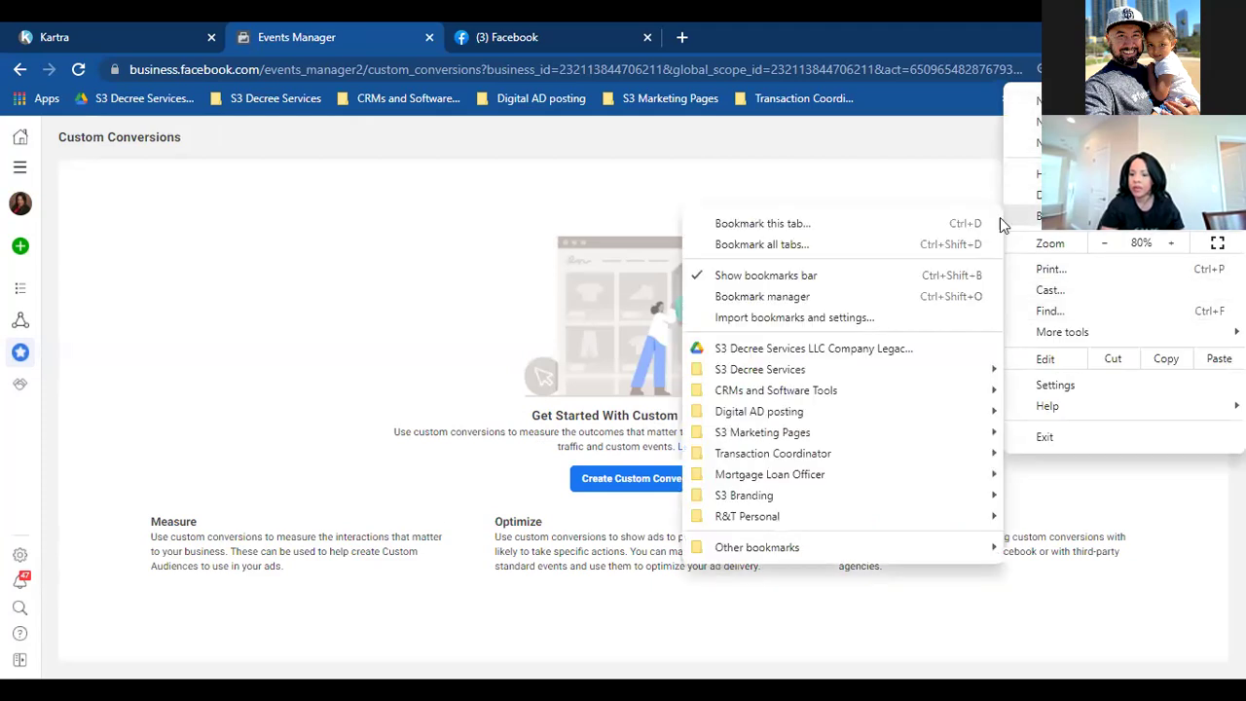
pyautogui.moveTo(830, 376)
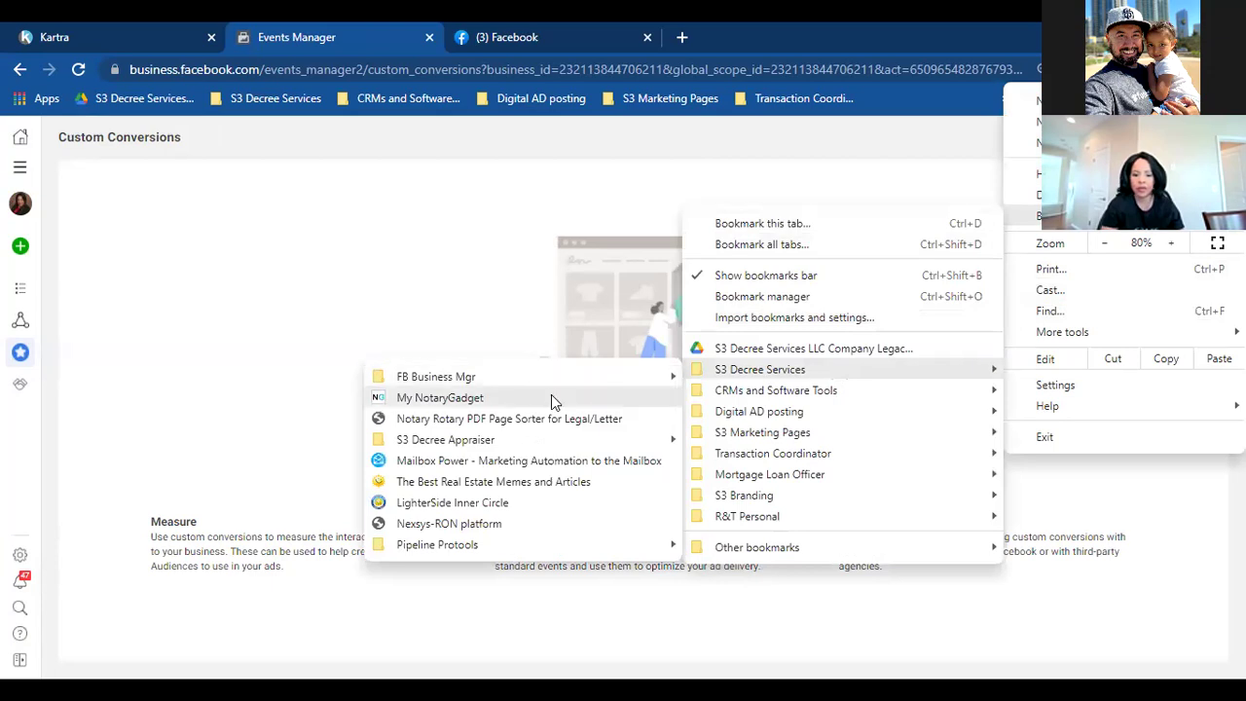
pyautogui.moveTo(560, 381)
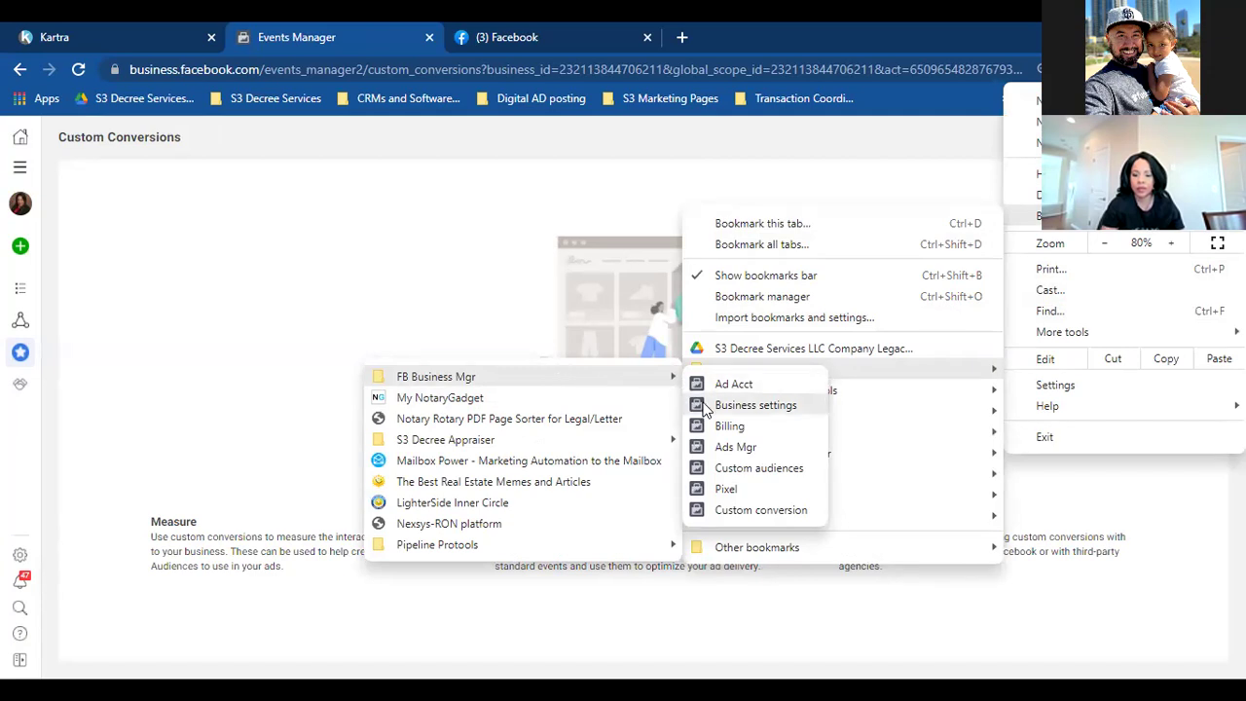
pyautogui.rightClick(737, 514)
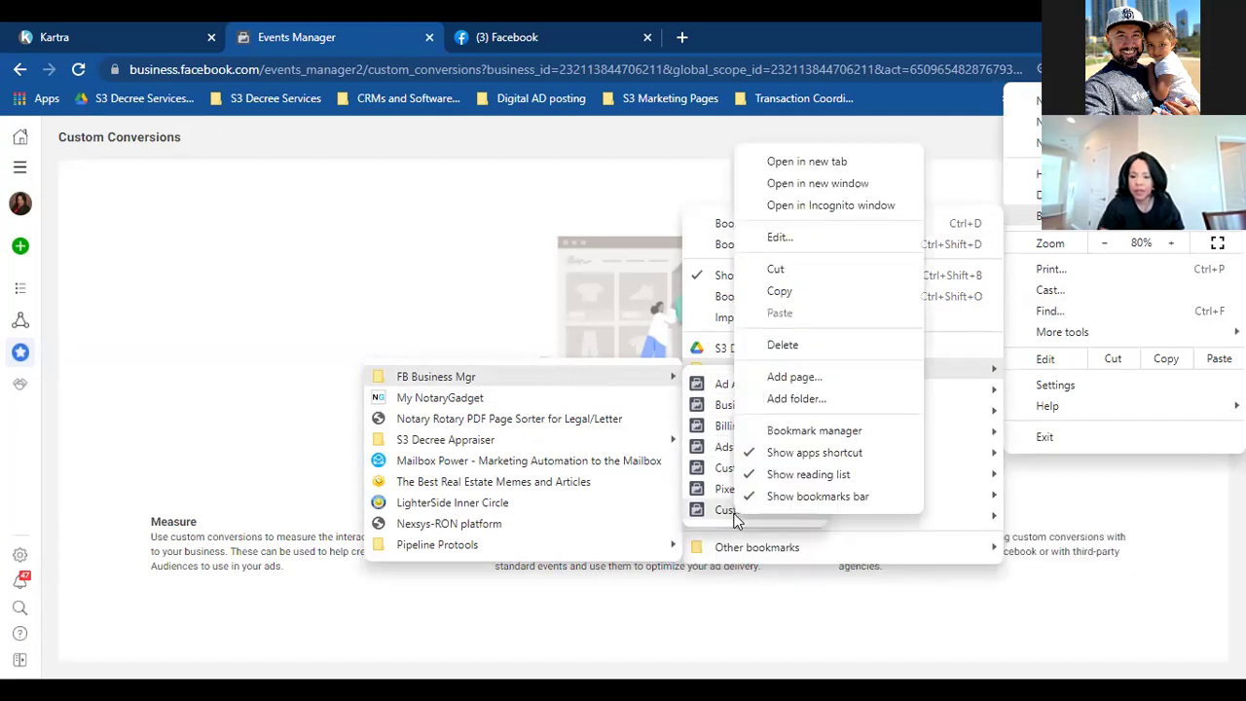
pyautogui.click(818, 350)
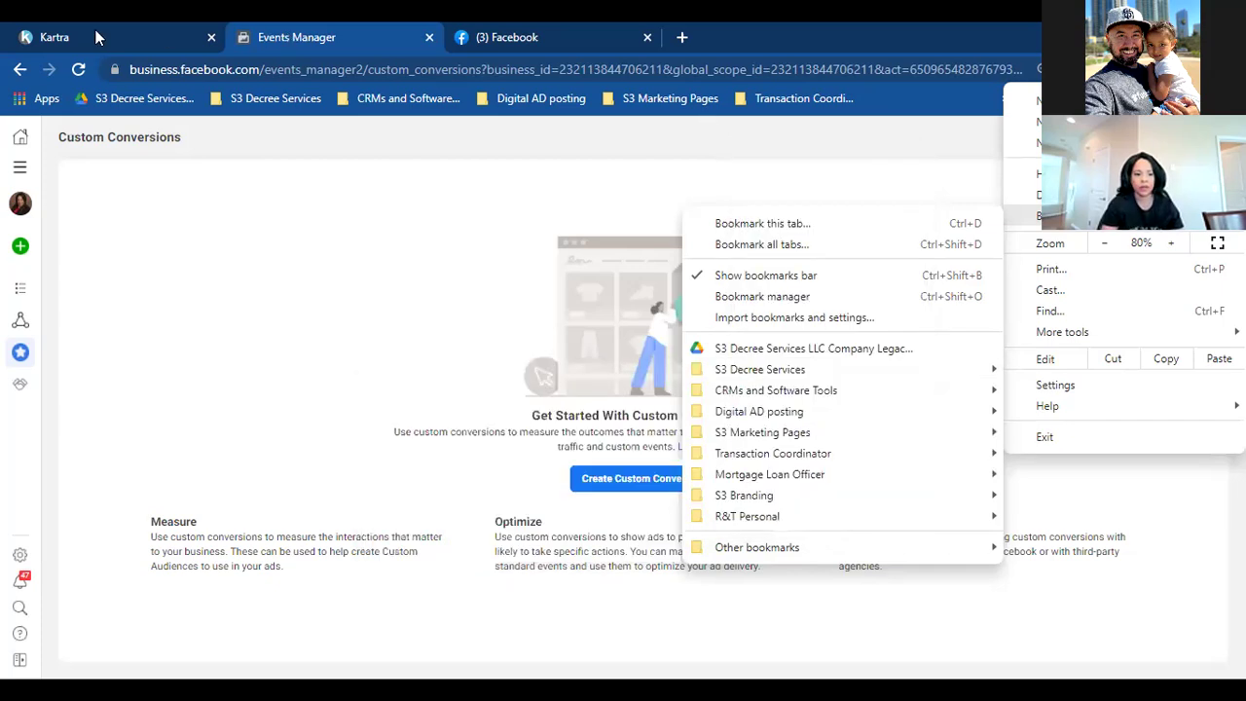
pyautogui.click(263, 38)
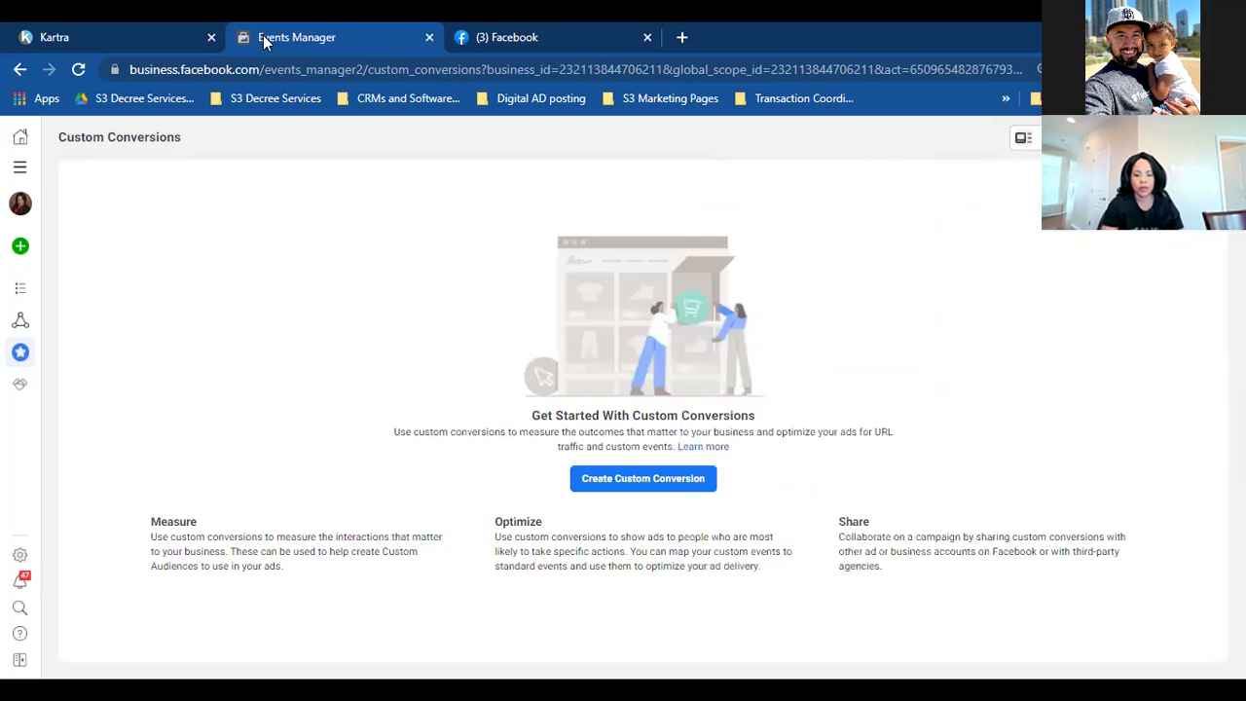
# - Start a new custom conversion and name it "Seller guide leads"
pyautogui.click(605, 491)
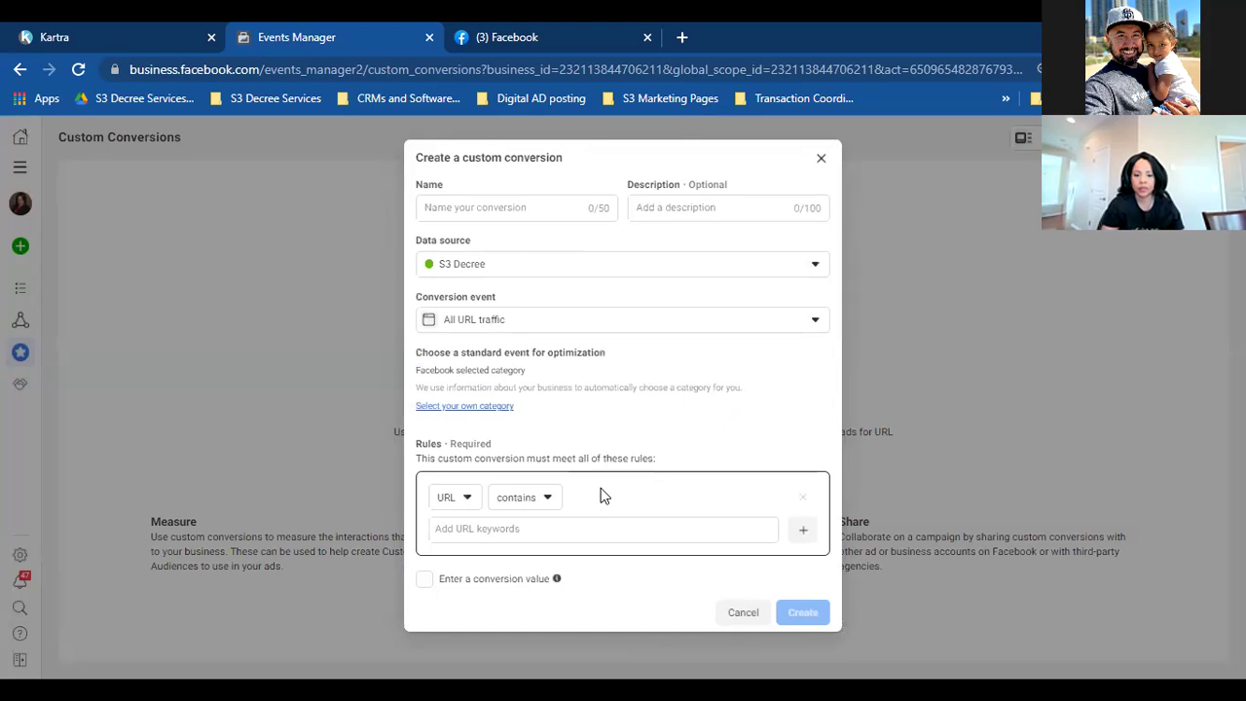
pyautogui.click(602, 487)
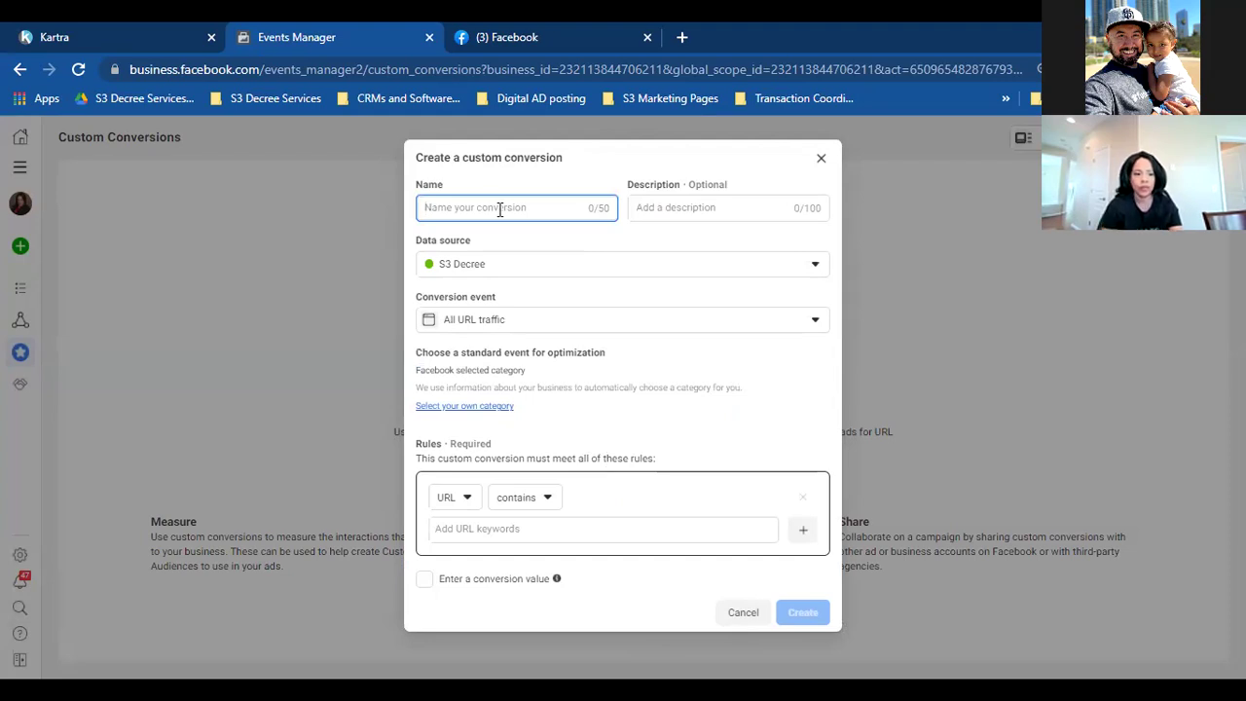
pyautogui.write('S')
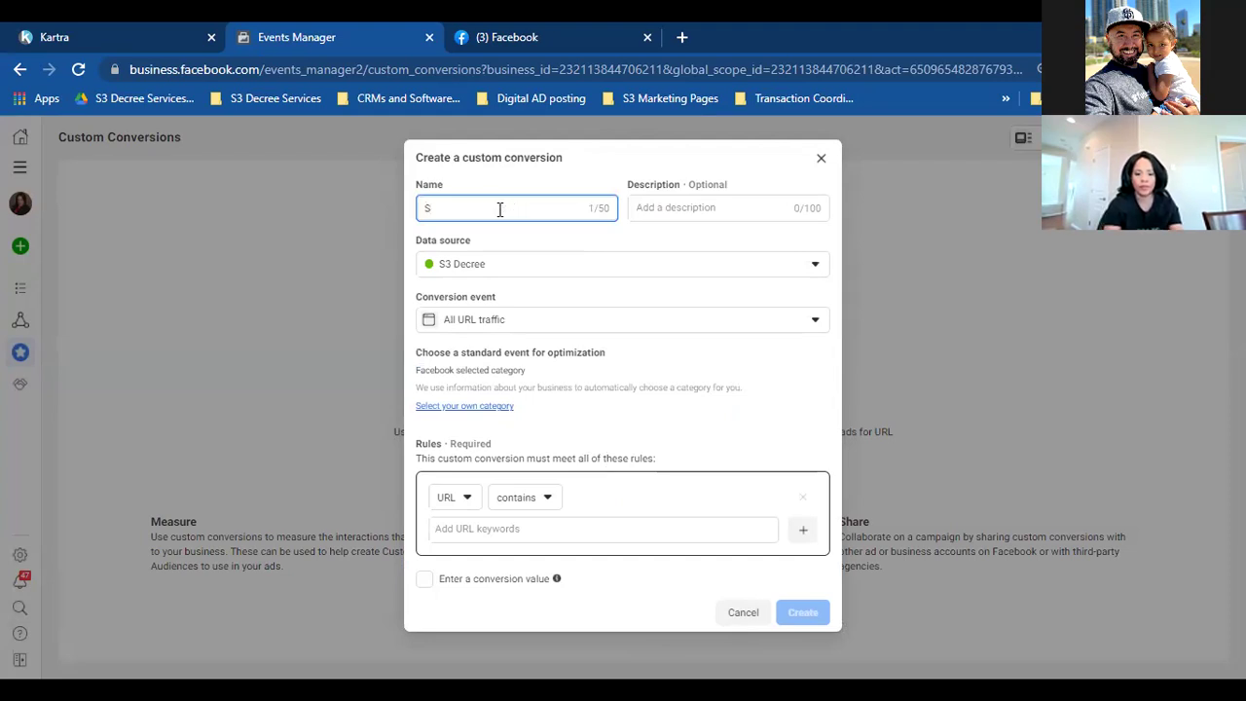
pyautogui.write('eller gu')
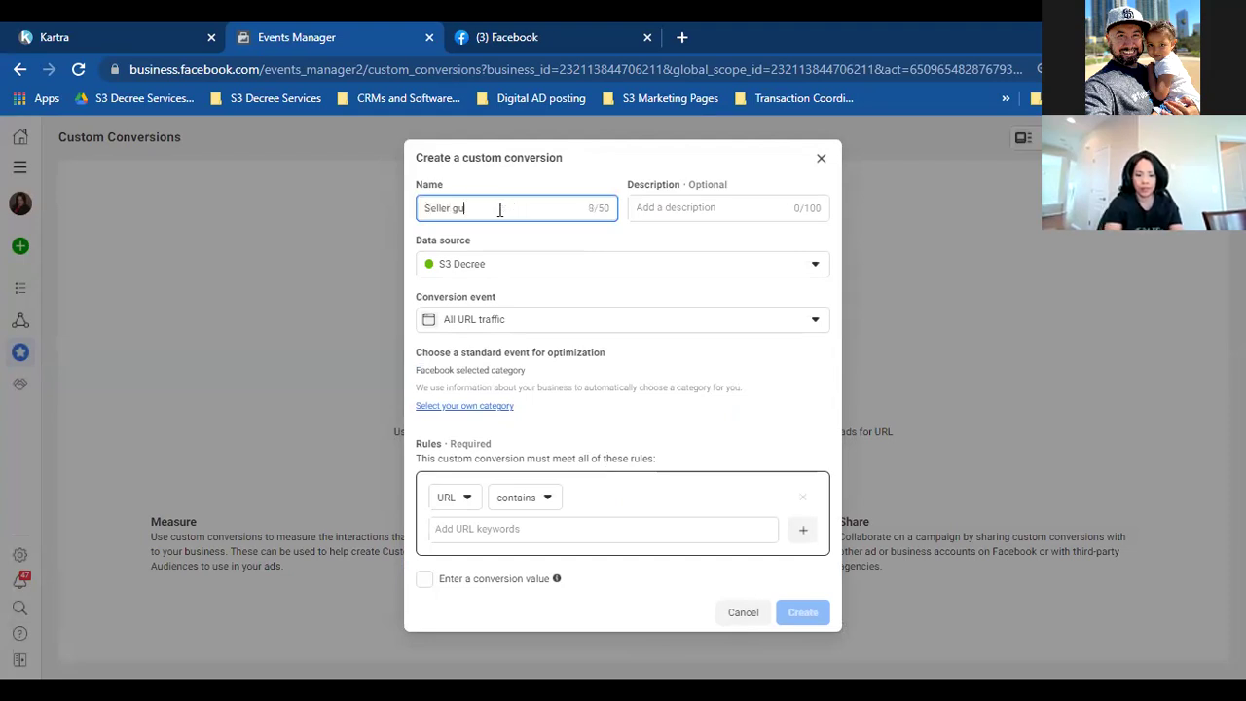
pyautogui.write('ide leads')
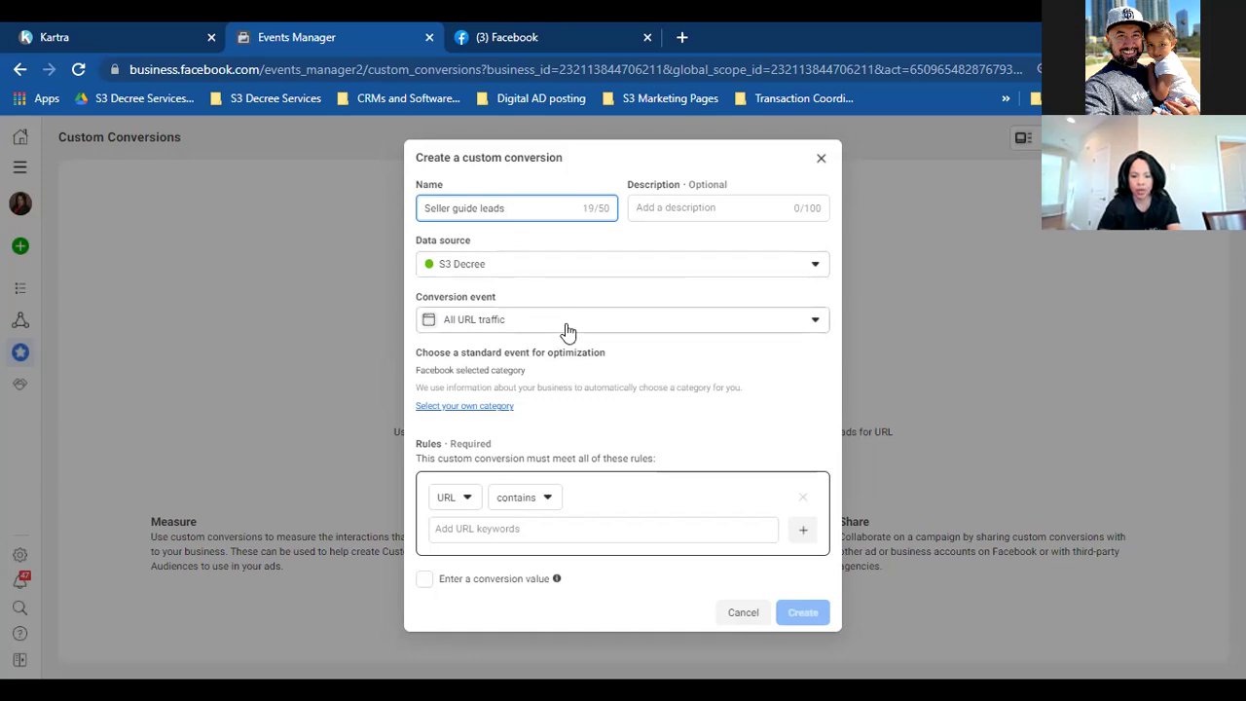
# - Choose your own standard event category for the conversion's optimization and set it to Lead
pyautogui.click(488, 406)
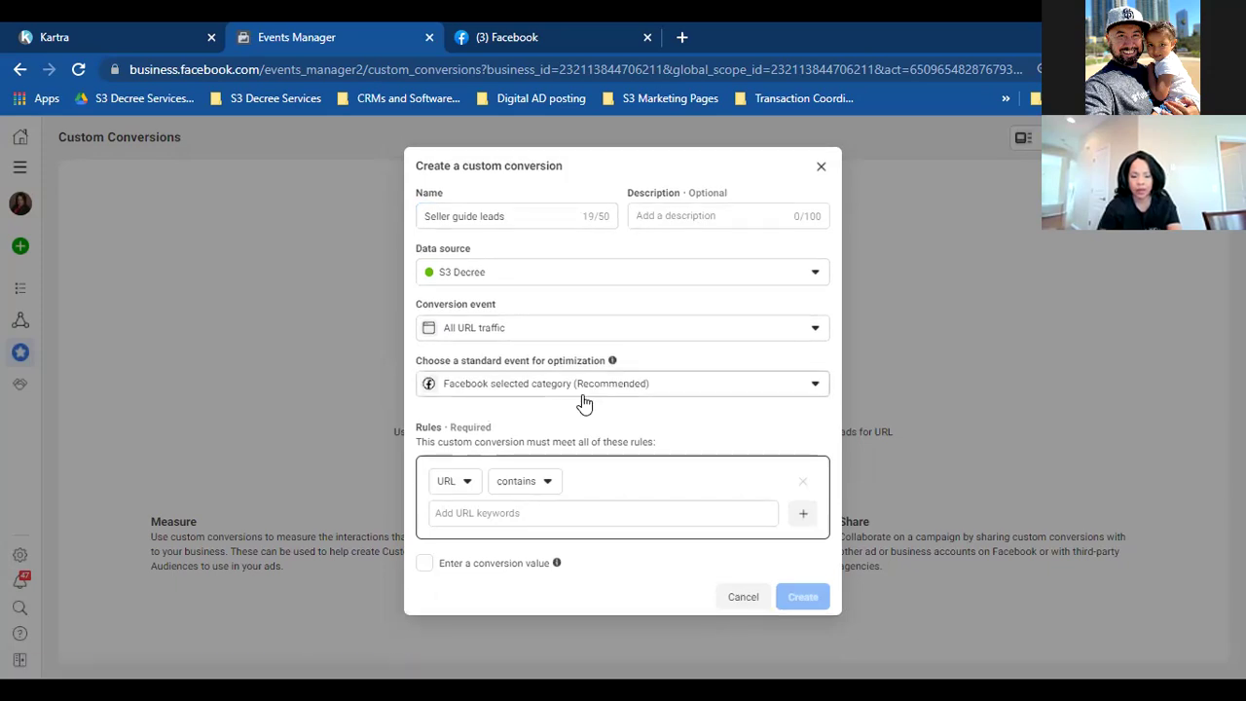
pyautogui.click(611, 386)
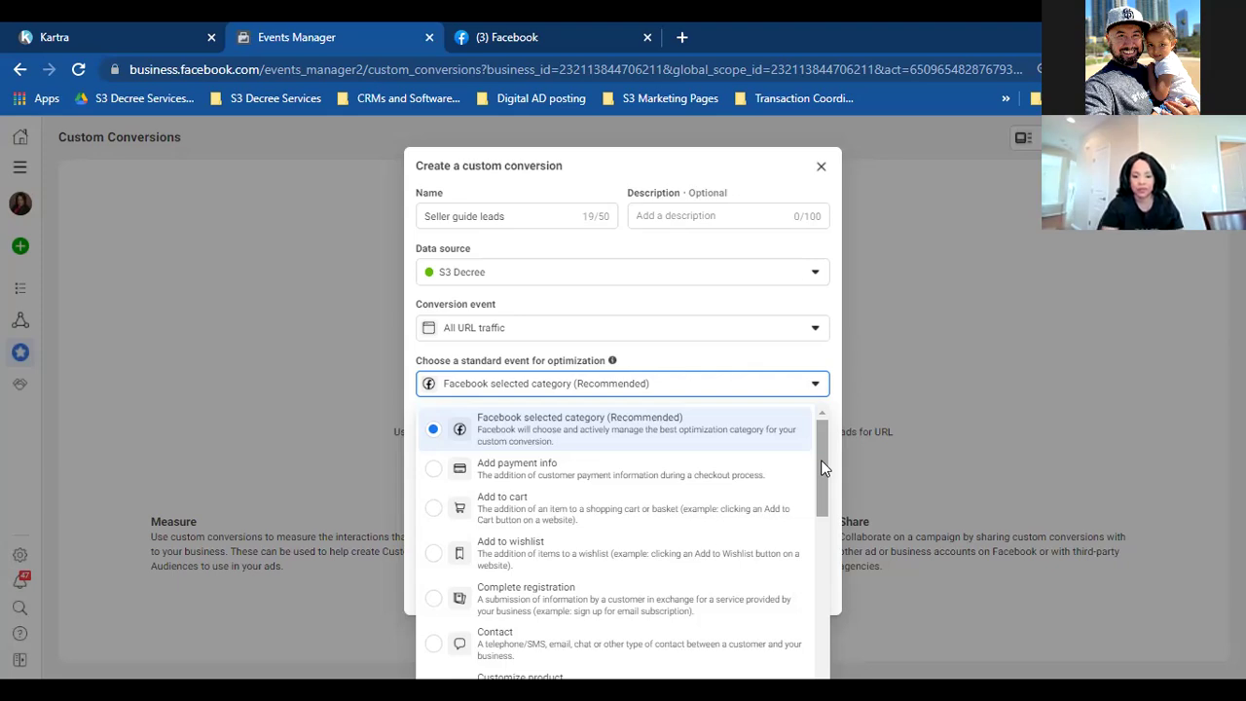
pyautogui.scroll(-1, 821, 463)
pyautogui.moveTo(820, 463); pyautogui.dragTo(869, 604)
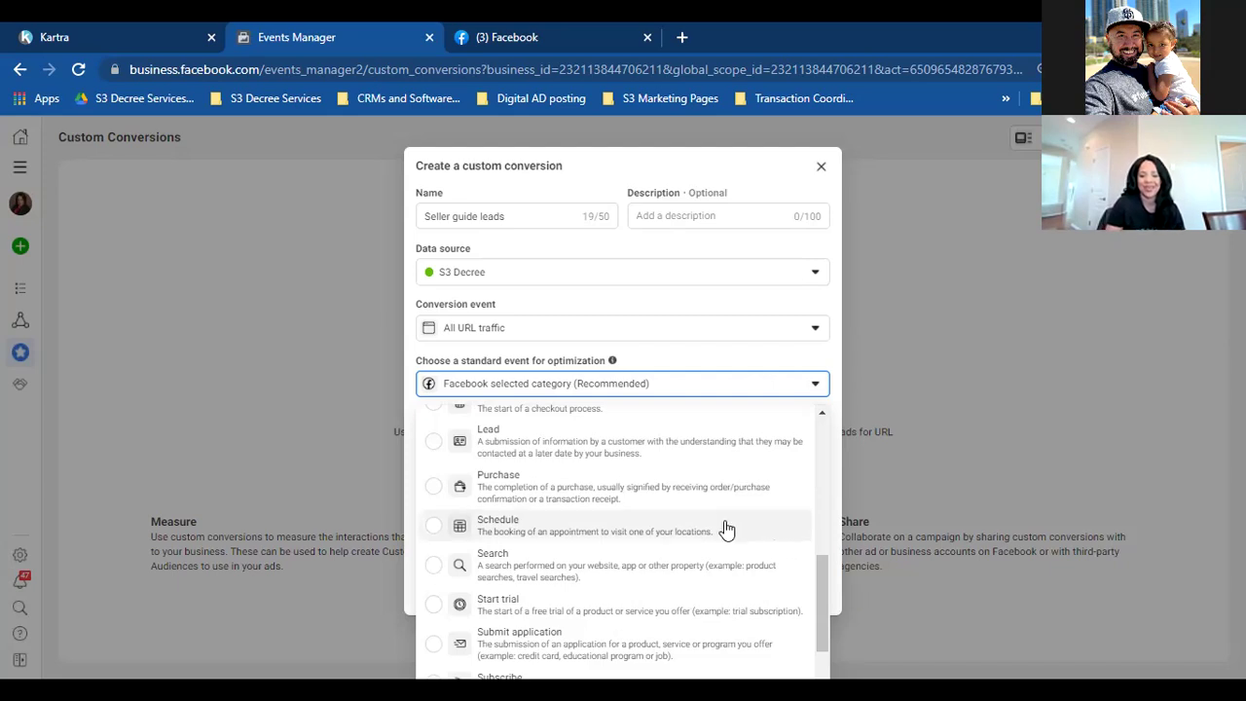
pyautogui.click(640, 456)
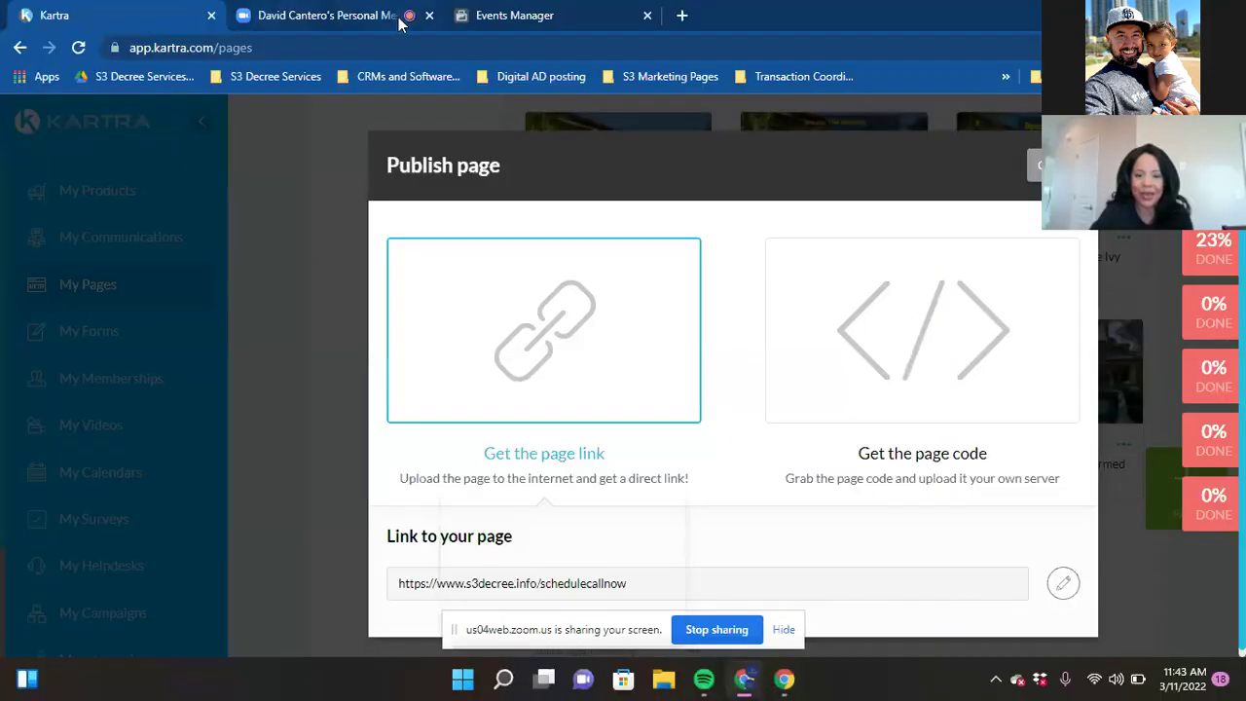
# - Switch to the Zoom meeting and acknowledge the notice that it is being recorded
pyautogui.click(558, 16)
pyautogui.click(271, 12)
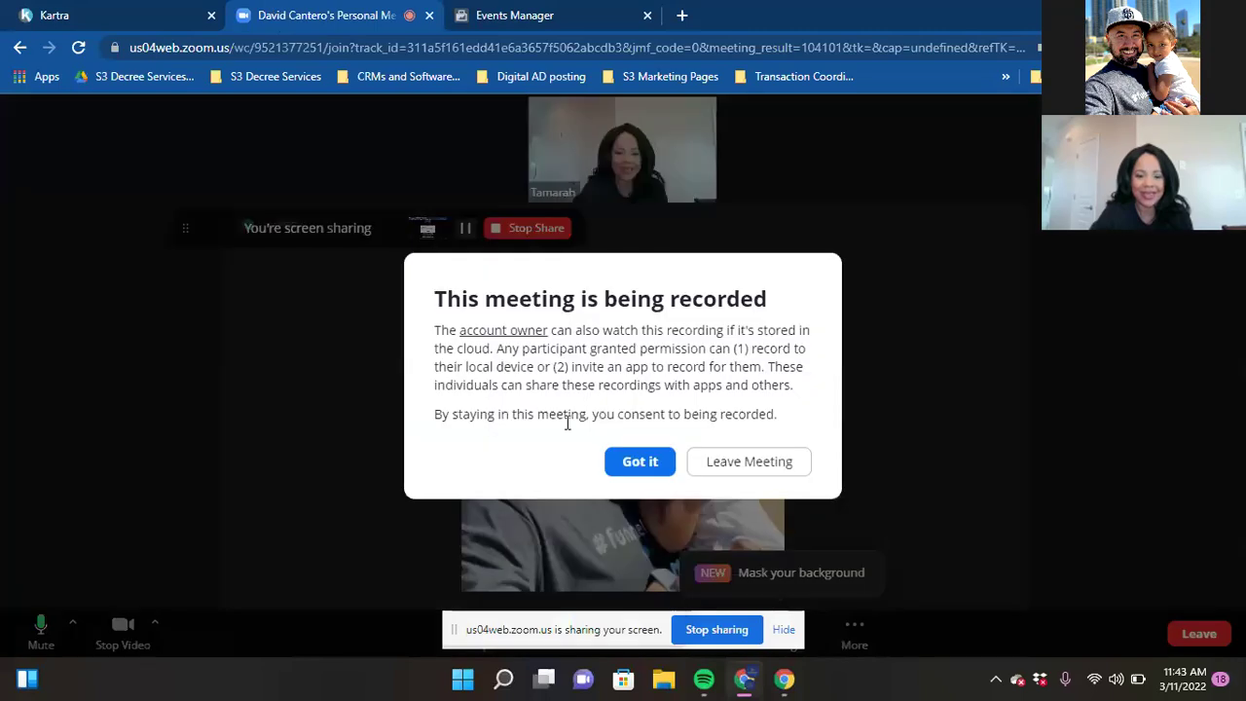
pyautogui.click(630, 463)
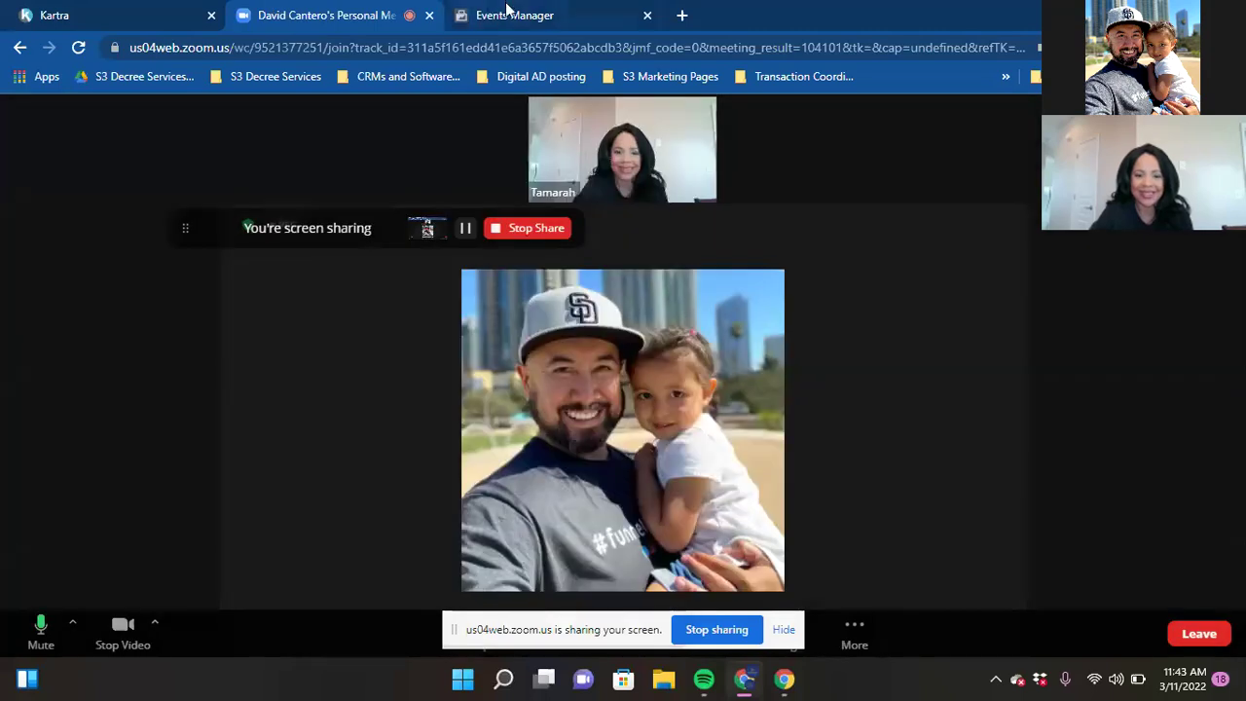
# - Return to Events Manager, add the rule URL contains s3decree.info/schedulecallnow, and create the custom conversion
pyautogui.click(508, 12)
pyautogui.press('BackSpace')
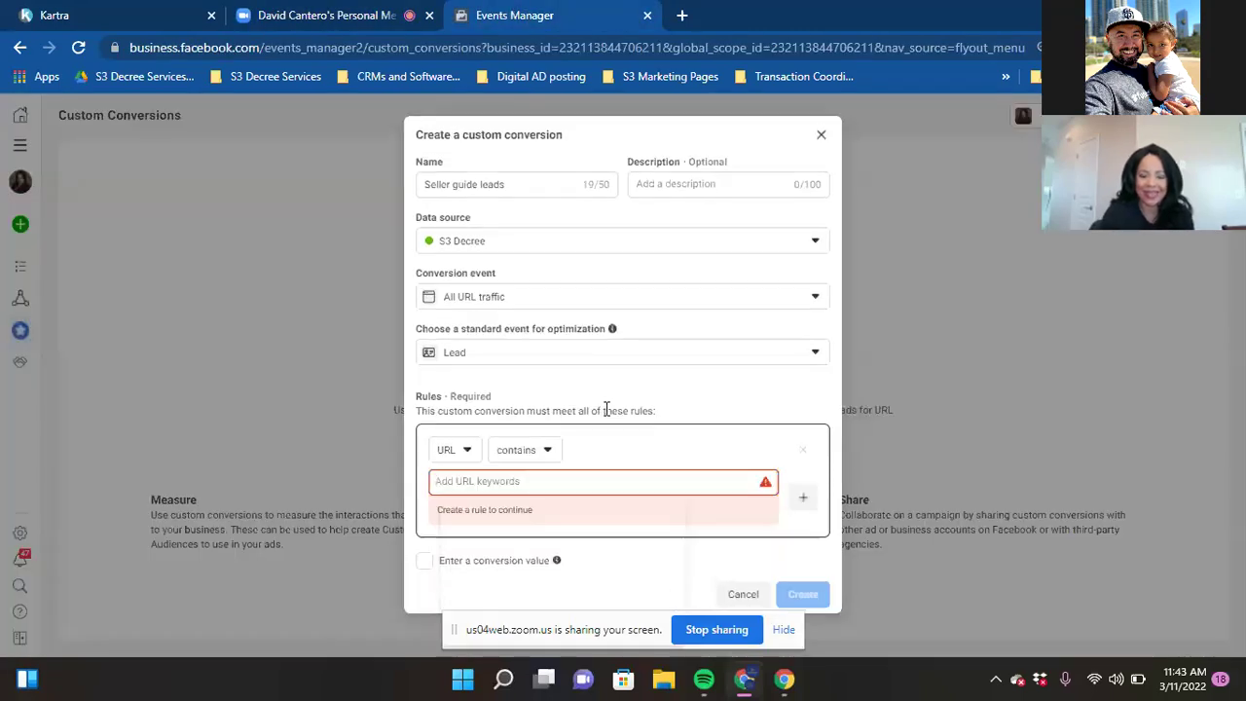
pyautogui.write('s3d')
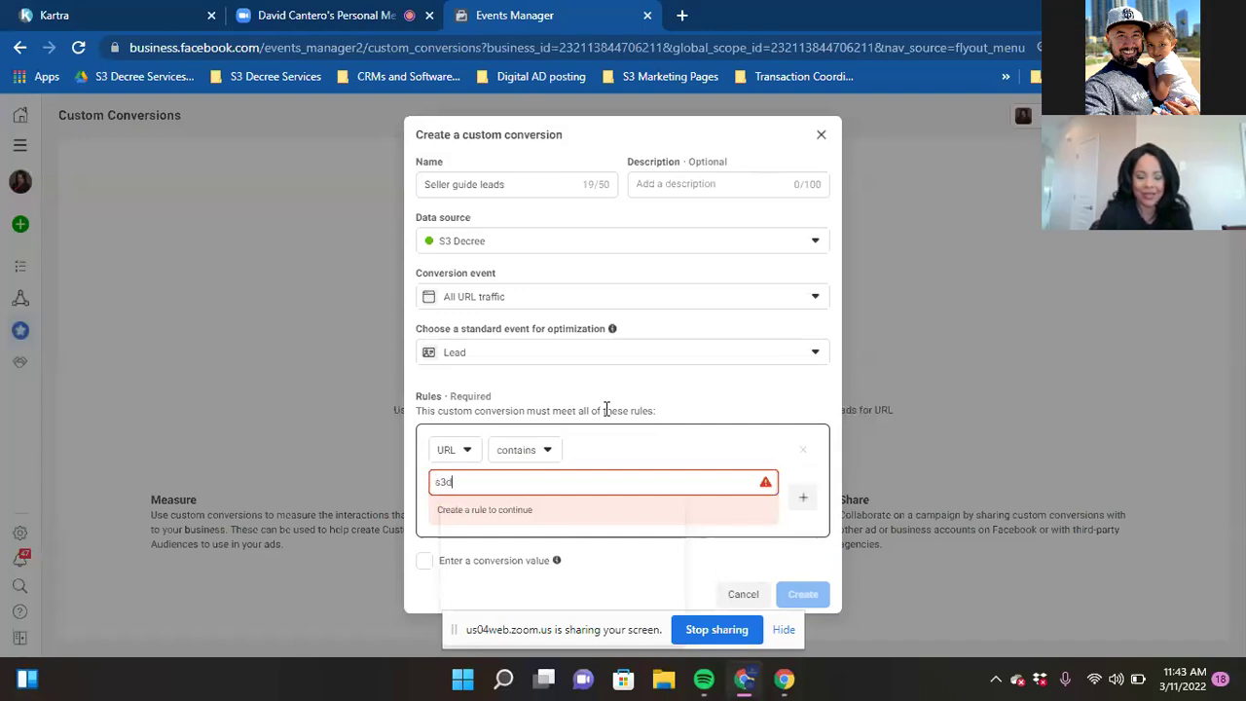
pyautogui.write('ecree')
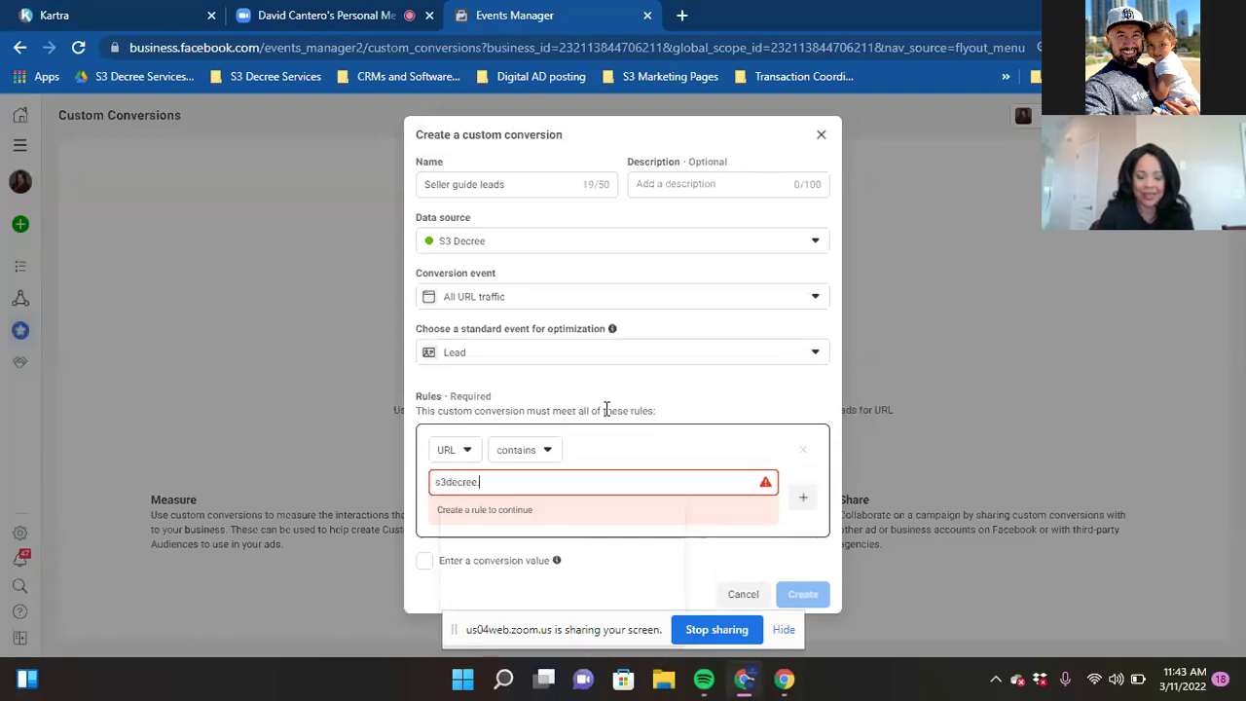
pyautogui.write('.info/sch')
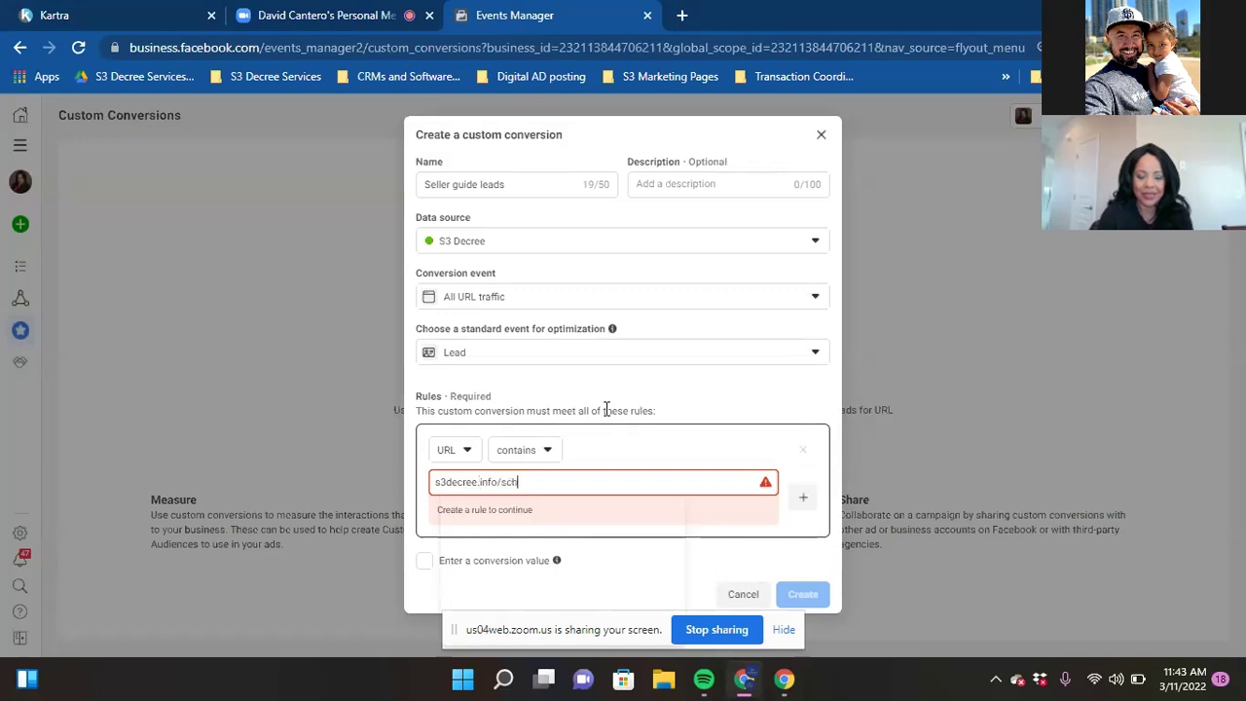
pyautogui.write('edulecallnow')
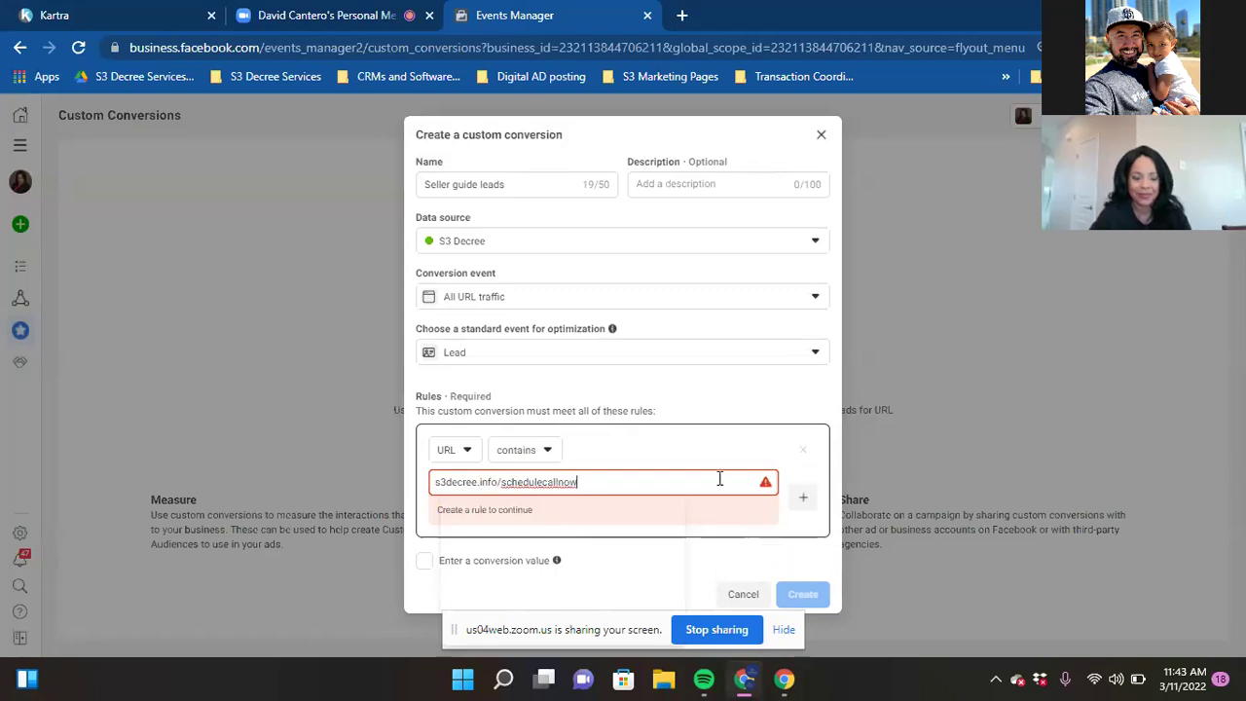
pyautogui.press('Return')
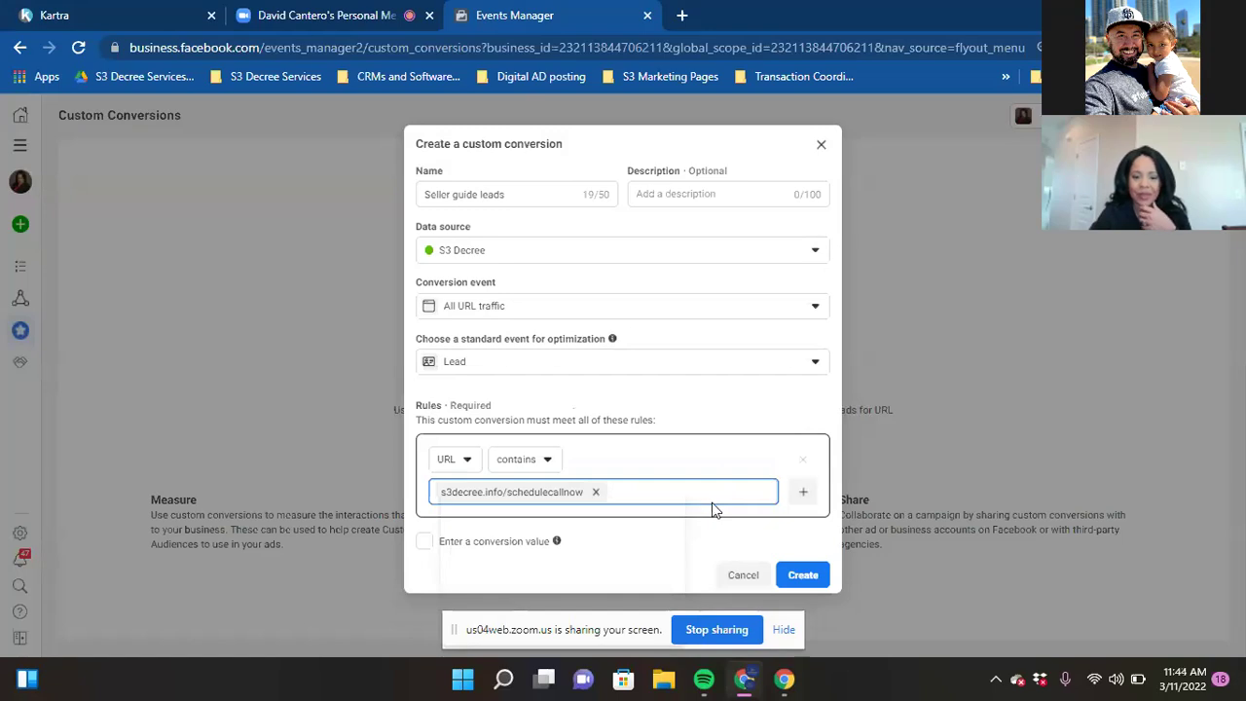
pyautogui.click(797, 578)
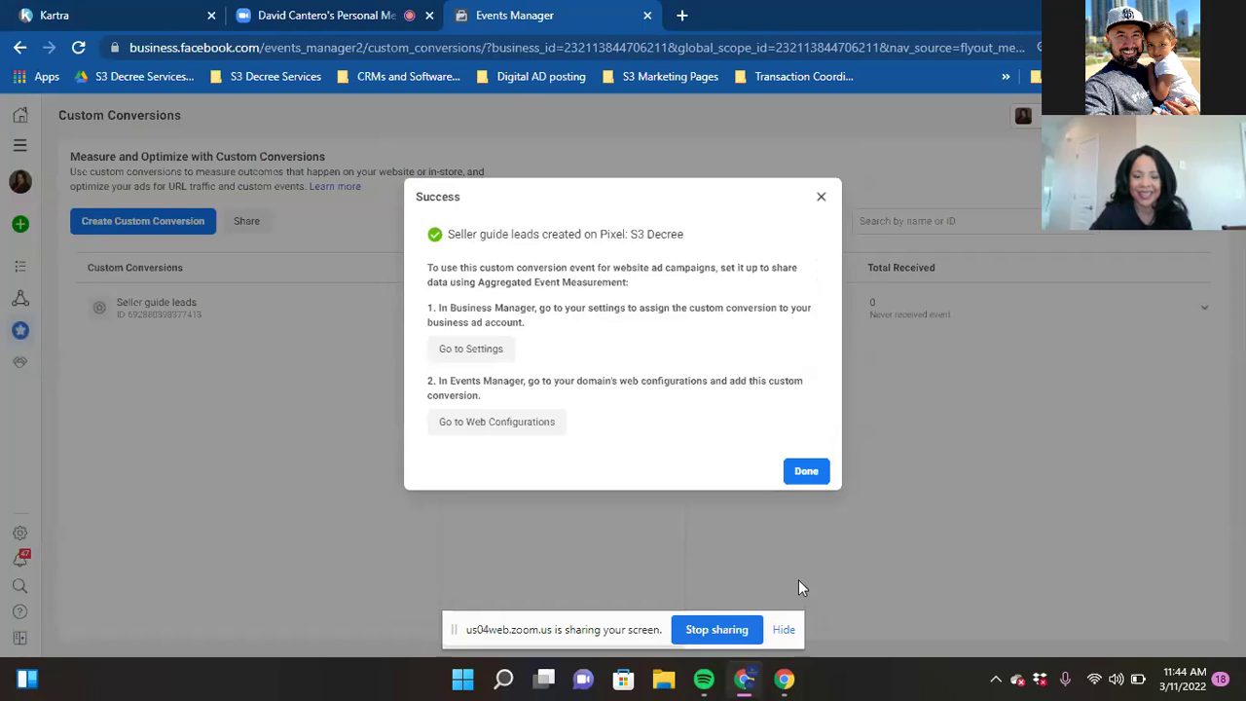
# - Go to the business settings and add the S3 Decree ad account as an asset of the Seller guide leads conversion
pyautogui.click(479, 358)
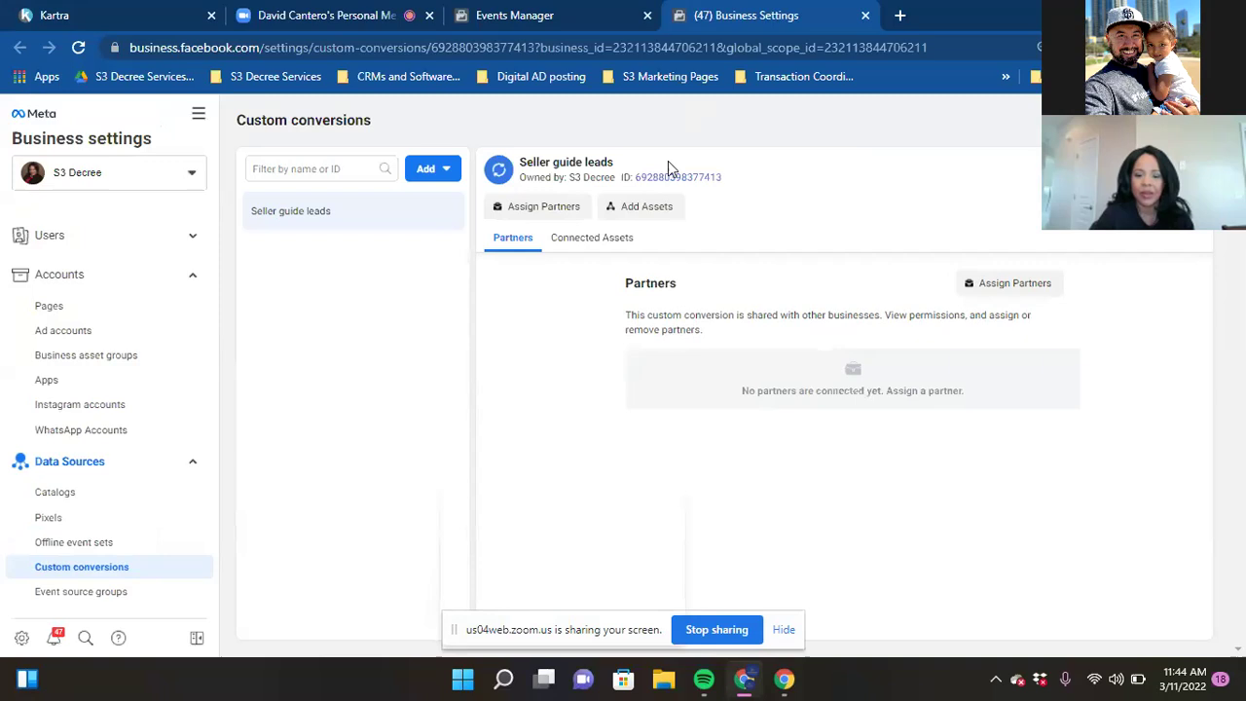
pyautogui.click(657, 206)
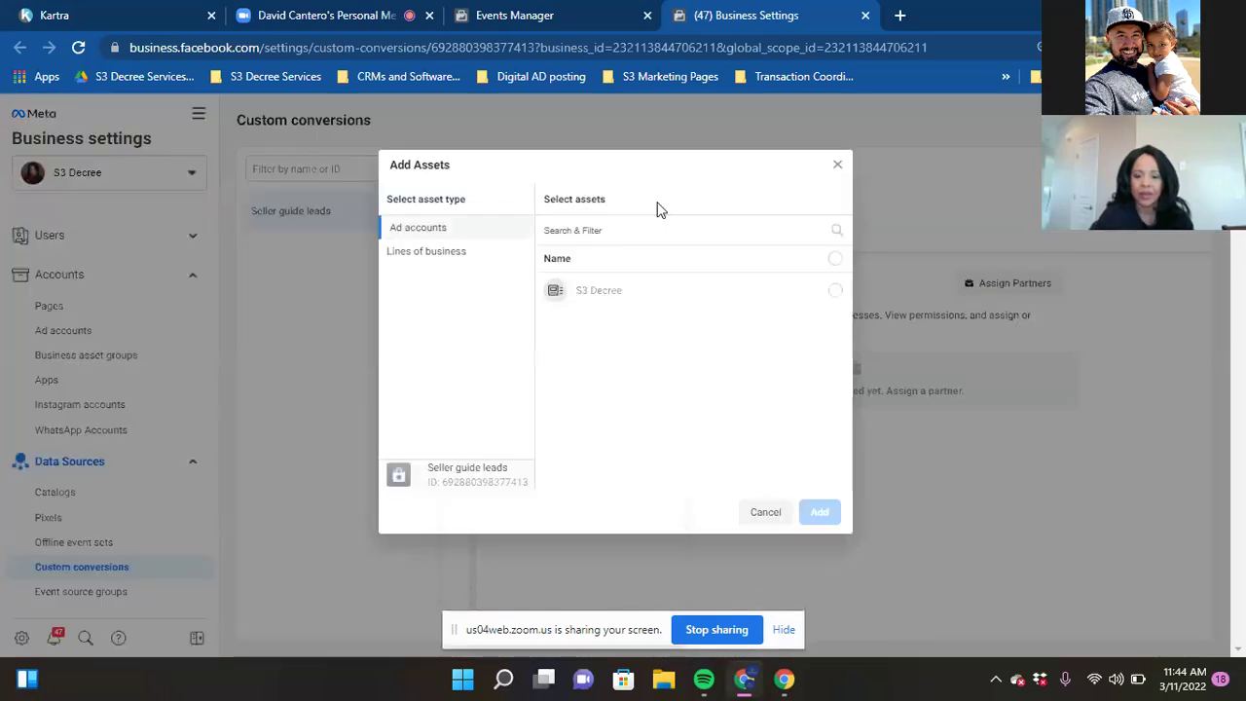
pyautogui.click(836, 291)
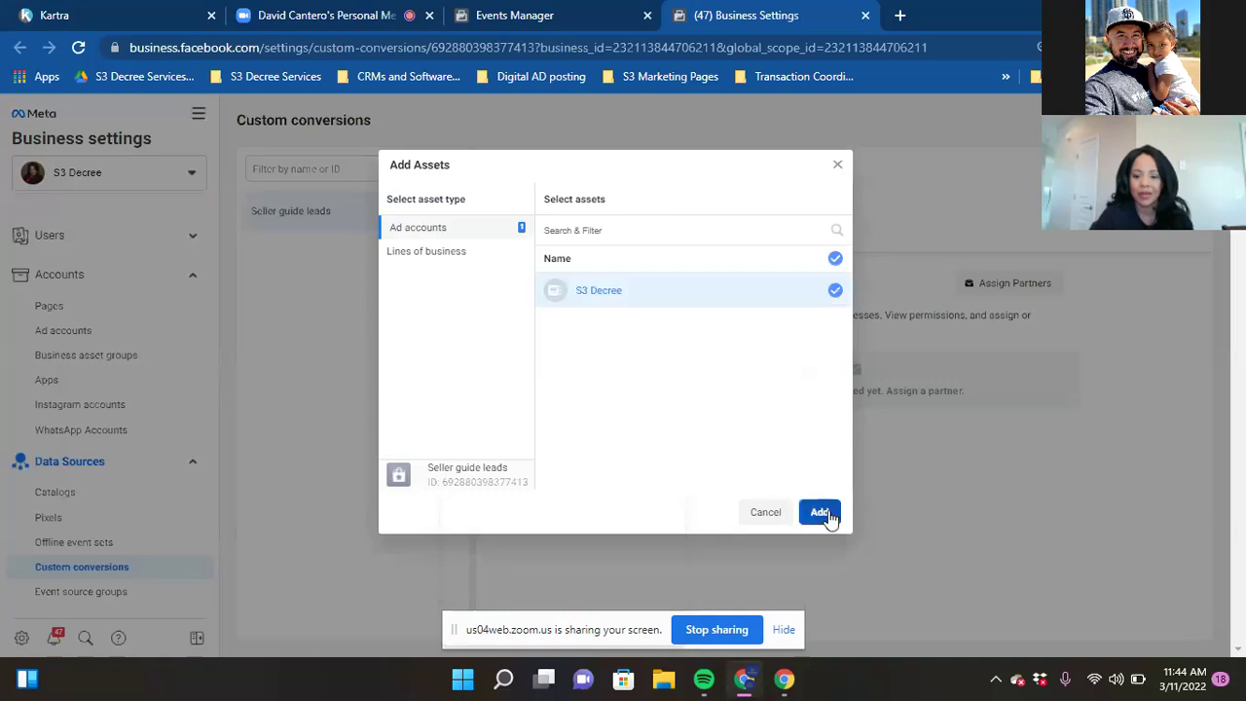
pyautogui.click(821, 513)
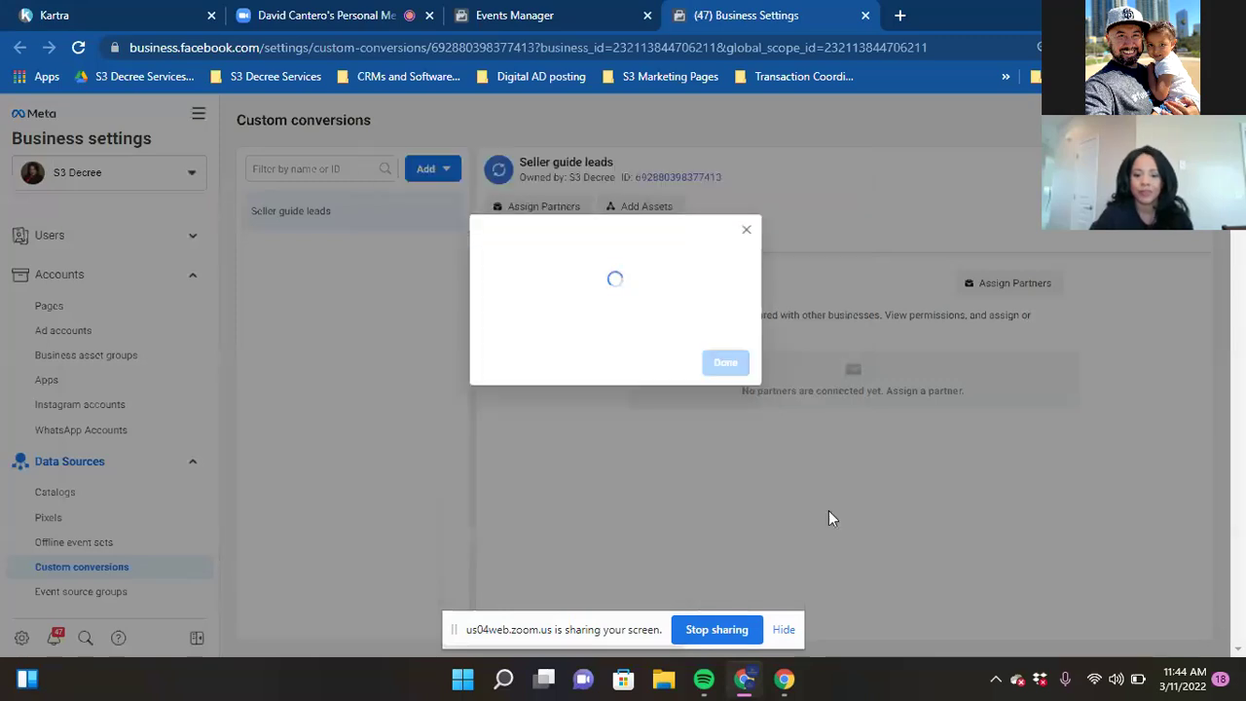
pyautogui.click(727, 355)
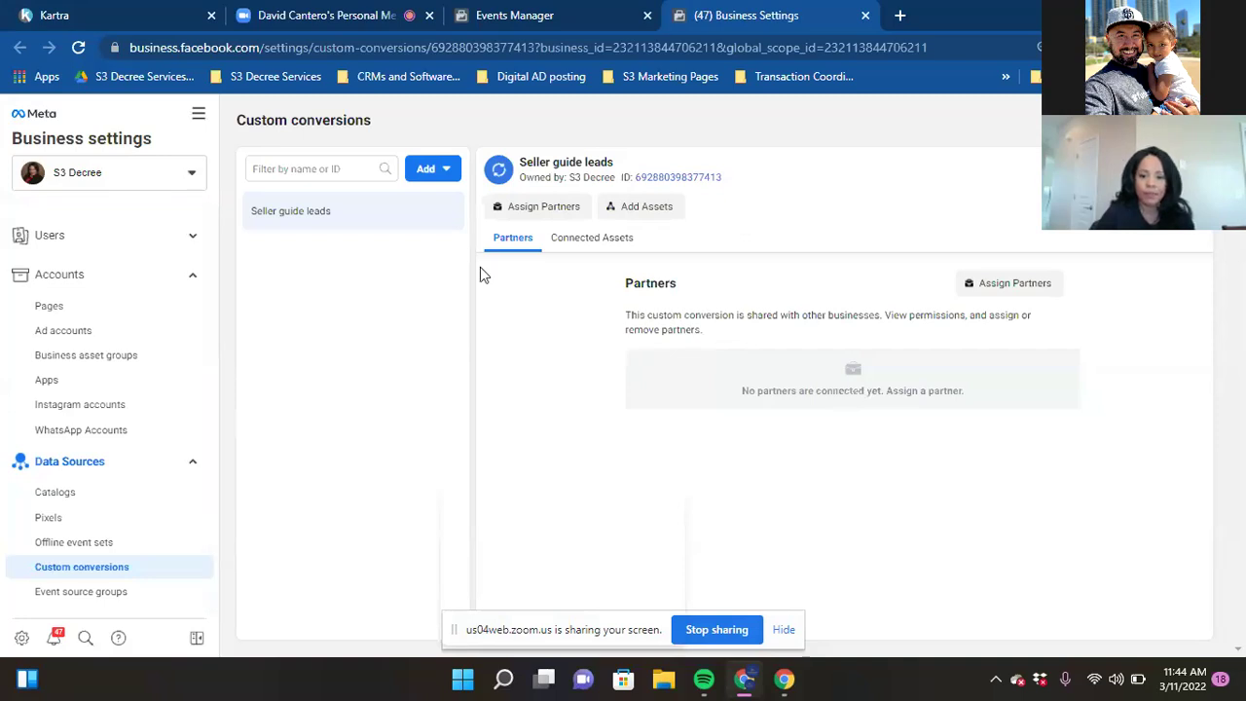
# - Return to the conversion's setup instructions in Events Manager and open the web event configuration of s3decree.info for editing
pyautogui.click(545, 11)
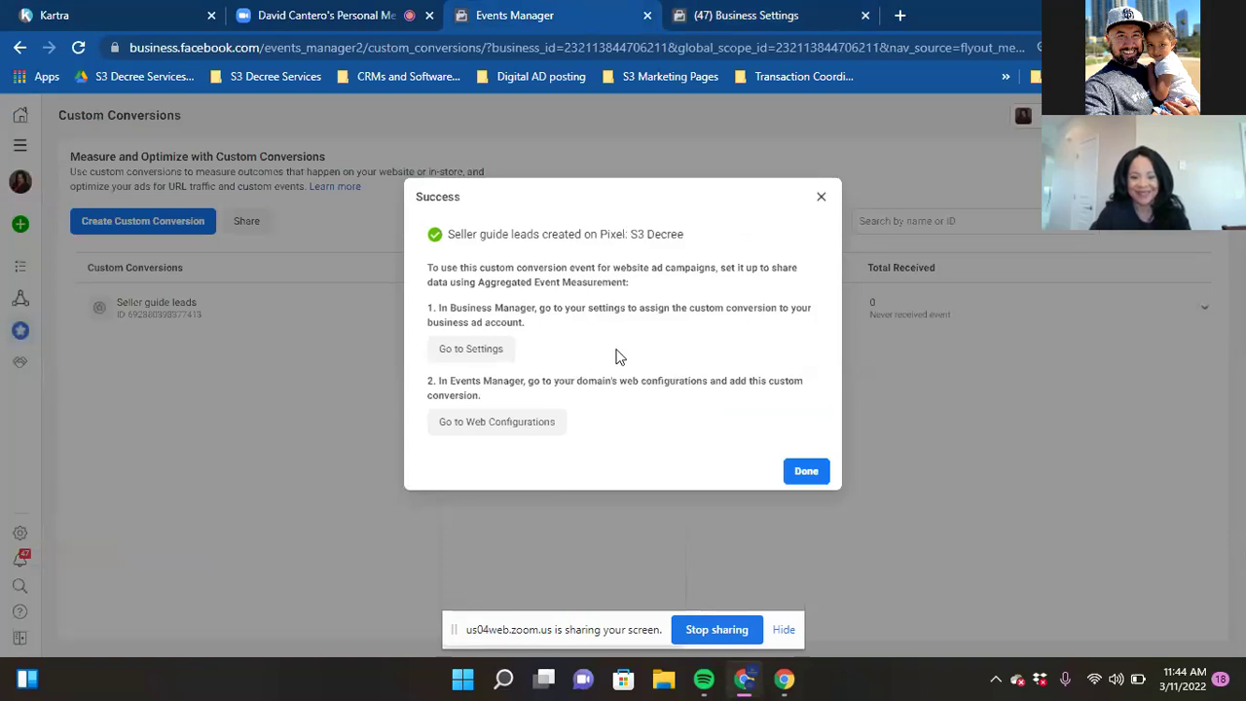
pyautogui.click(539, 423)
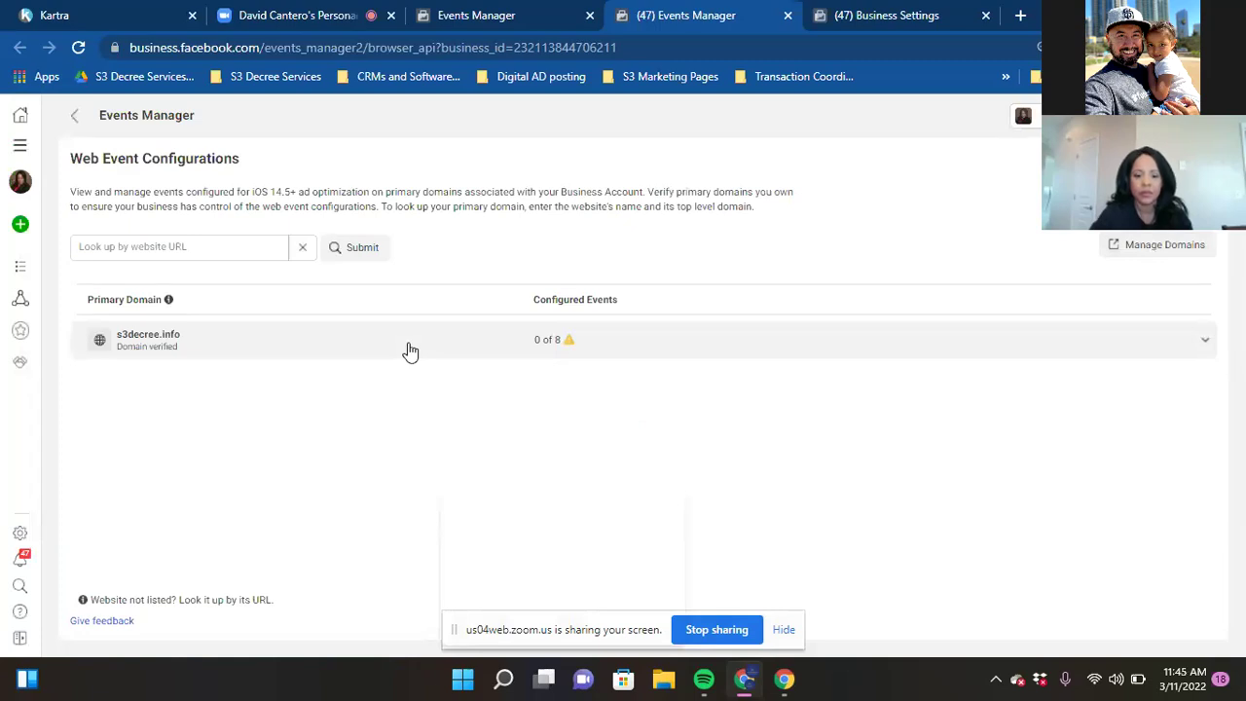
pyautogui.click(410, 352)
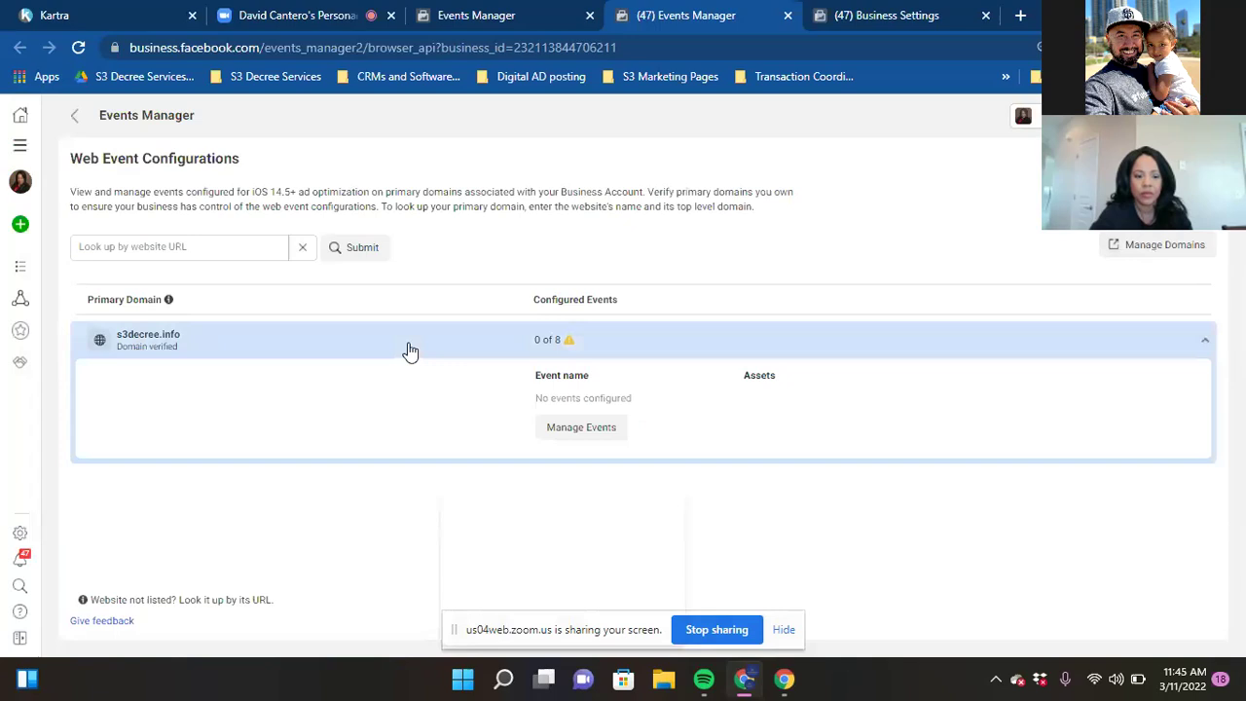
pyautogui.click(575, 433)
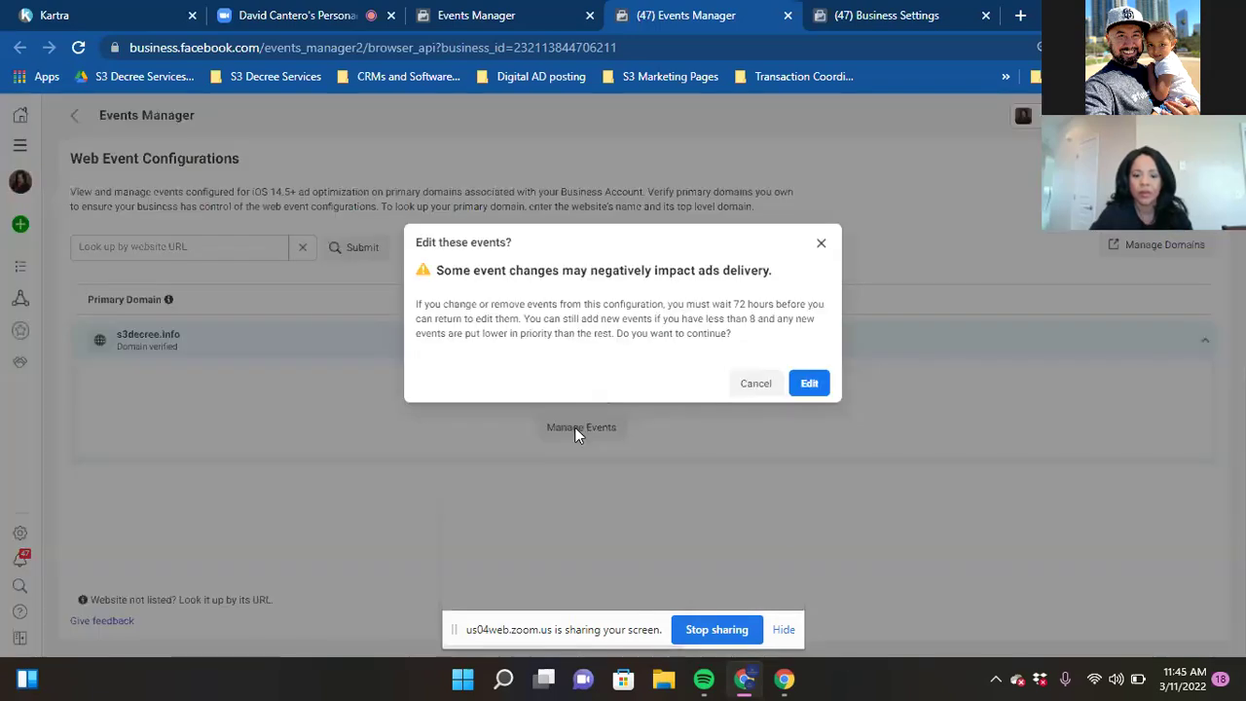
pyautogui.click(814, 385)
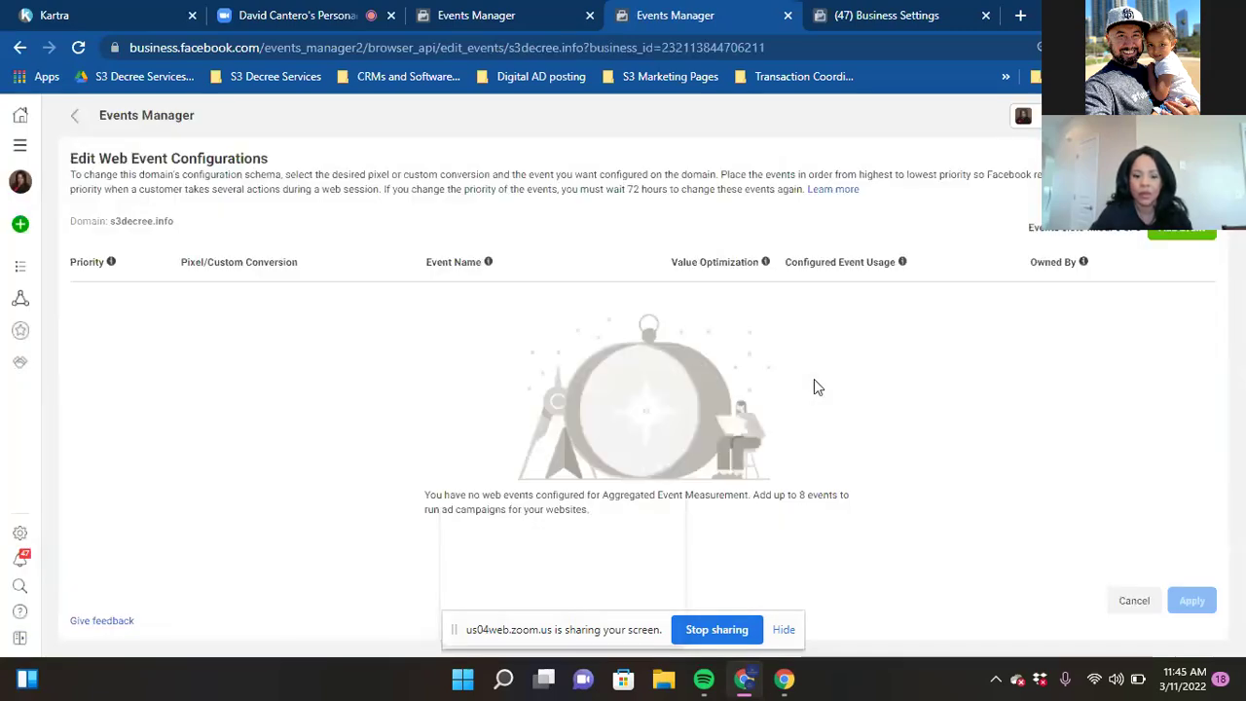
# - Add an event to the domain with Custom Conversion as its source and Seller guide leads as its event name
pyautogui.click(1163, 233)
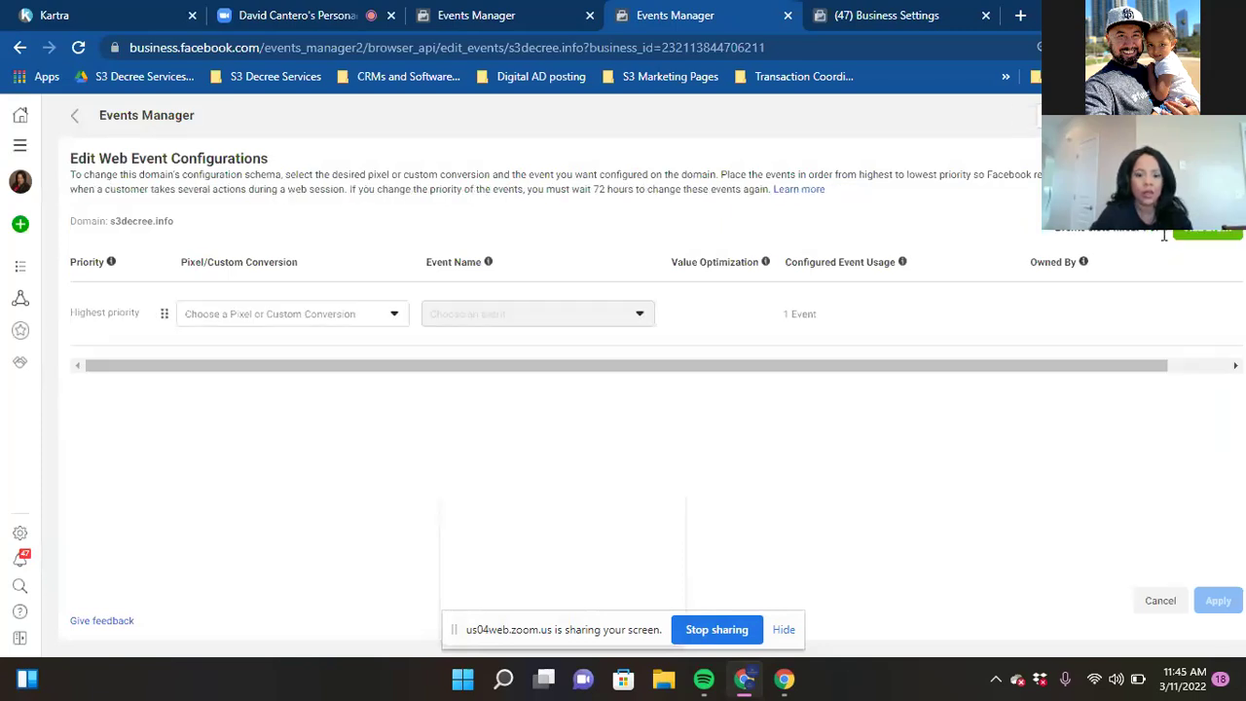
pyautogui.click(397, 323)
pyautogui.click(347, 402)
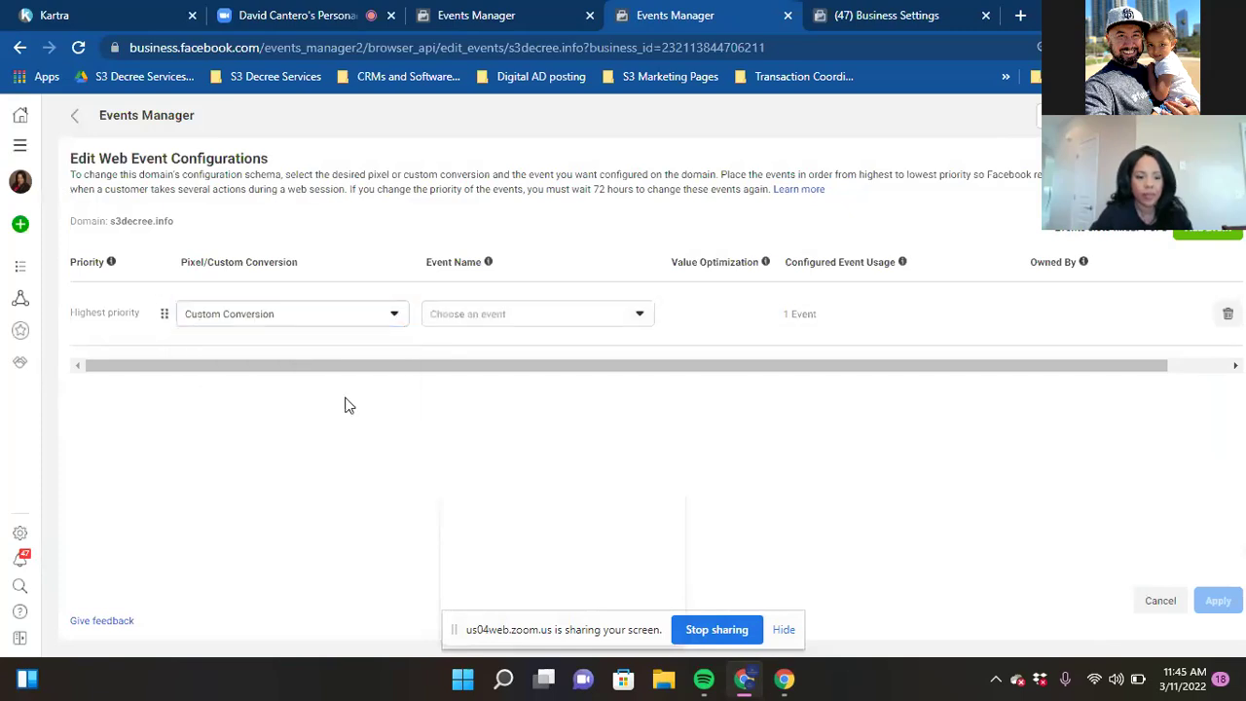
pyautogui.click(526, 324)
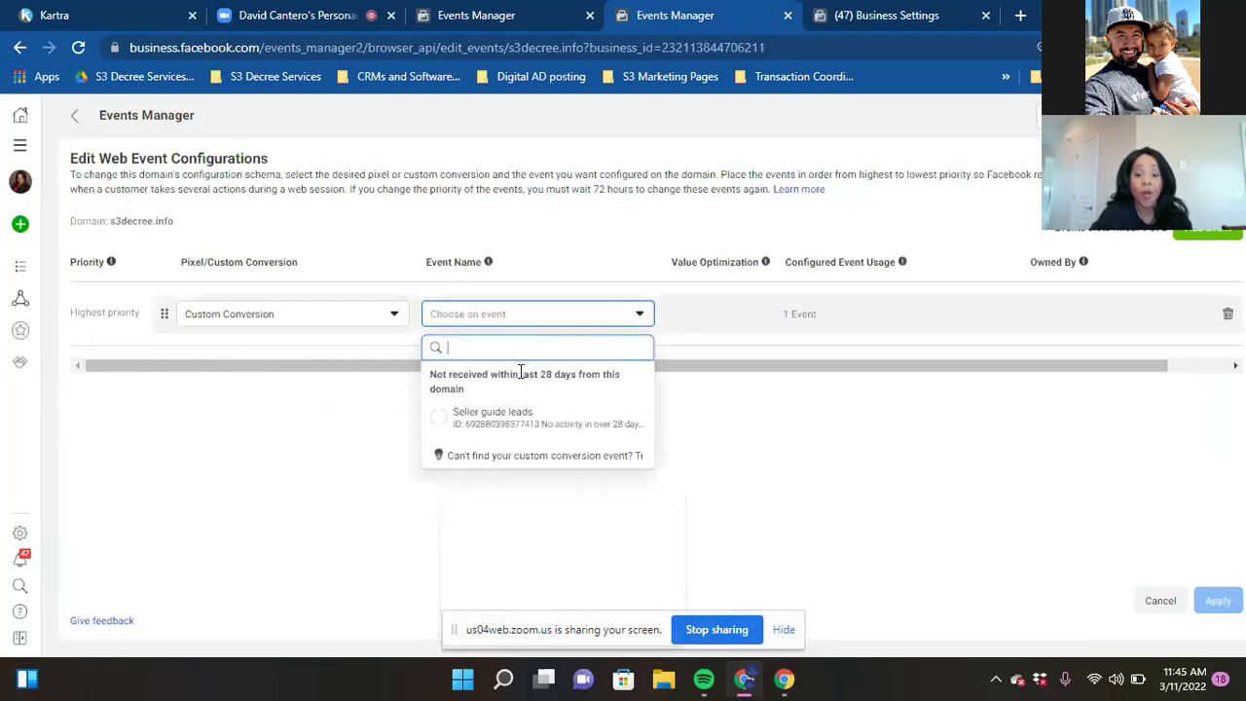
pyautogui.click(498, 417)
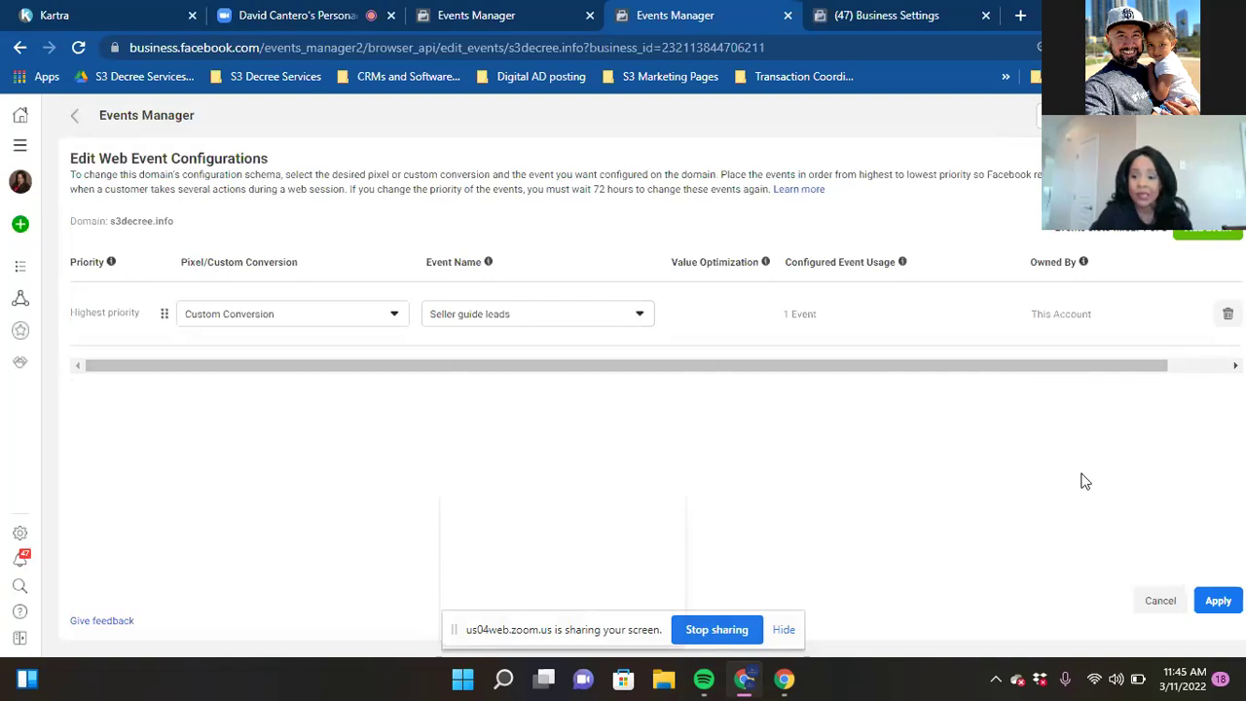
# - Apply the domain's event configuration and confirm the changes
pyautogui.click(1217, 600)
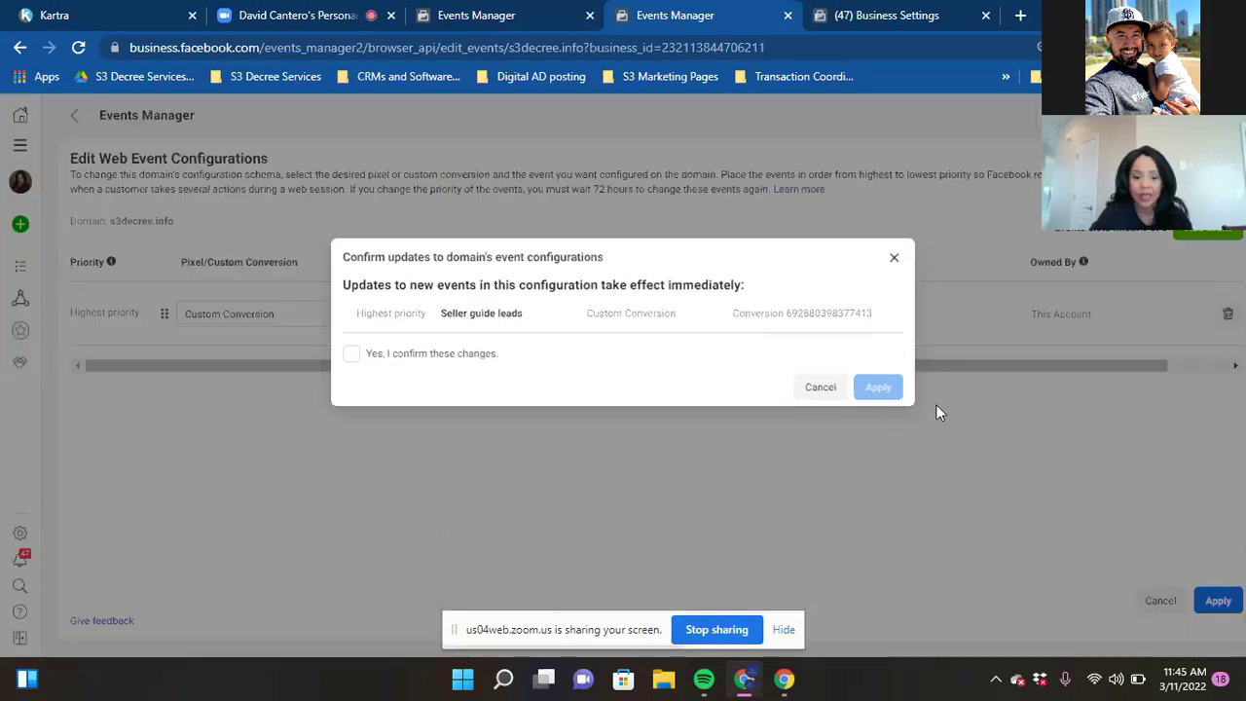
pyautogui.click(351, 355)
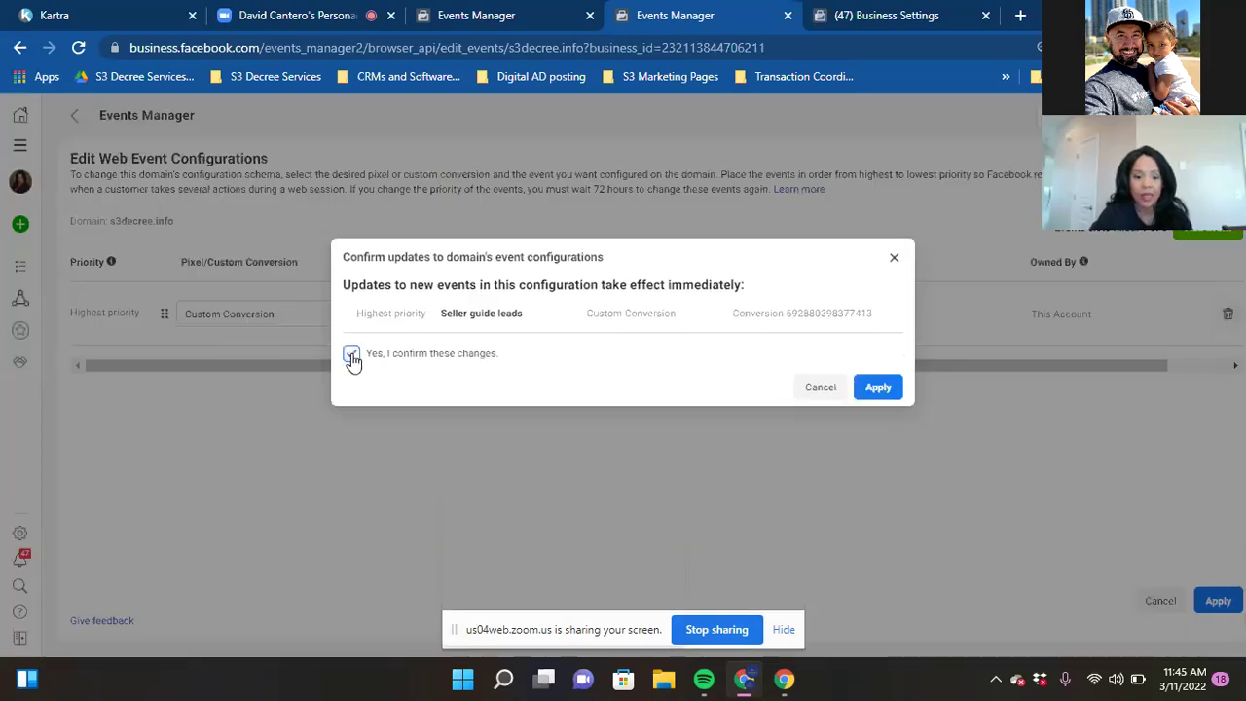
pyautogui.click(878, 386)
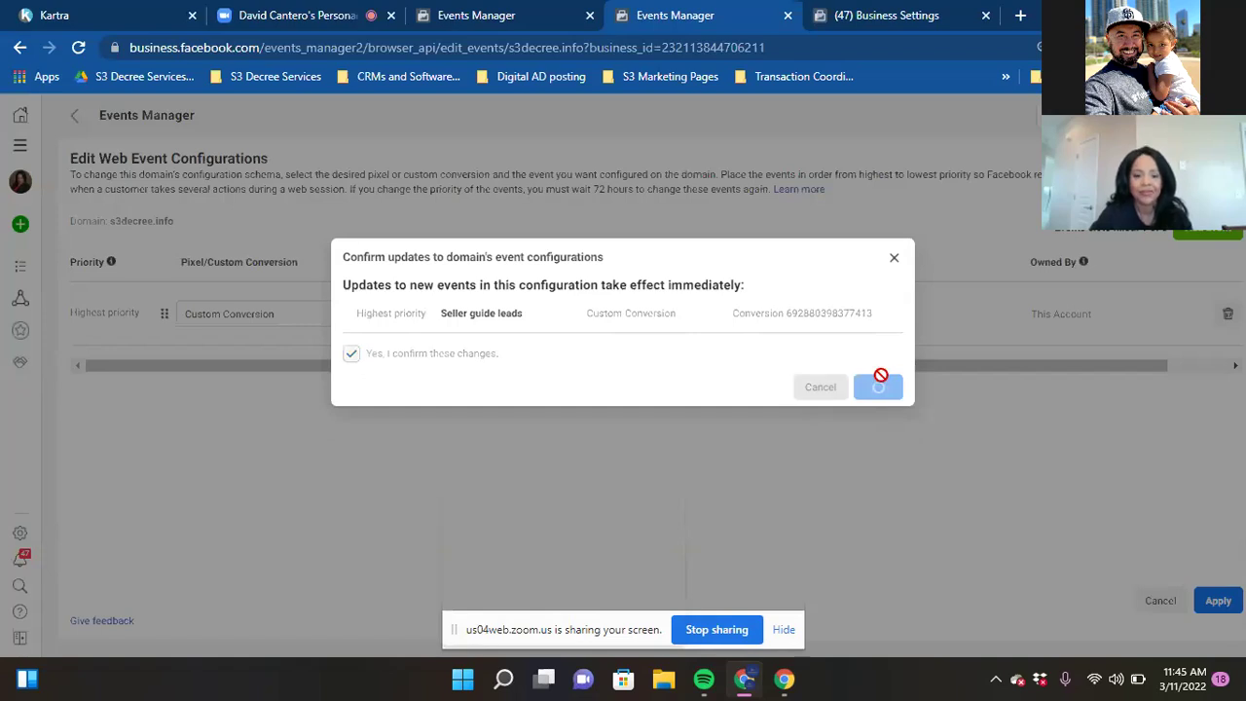
pyautogui.click(827, 358)
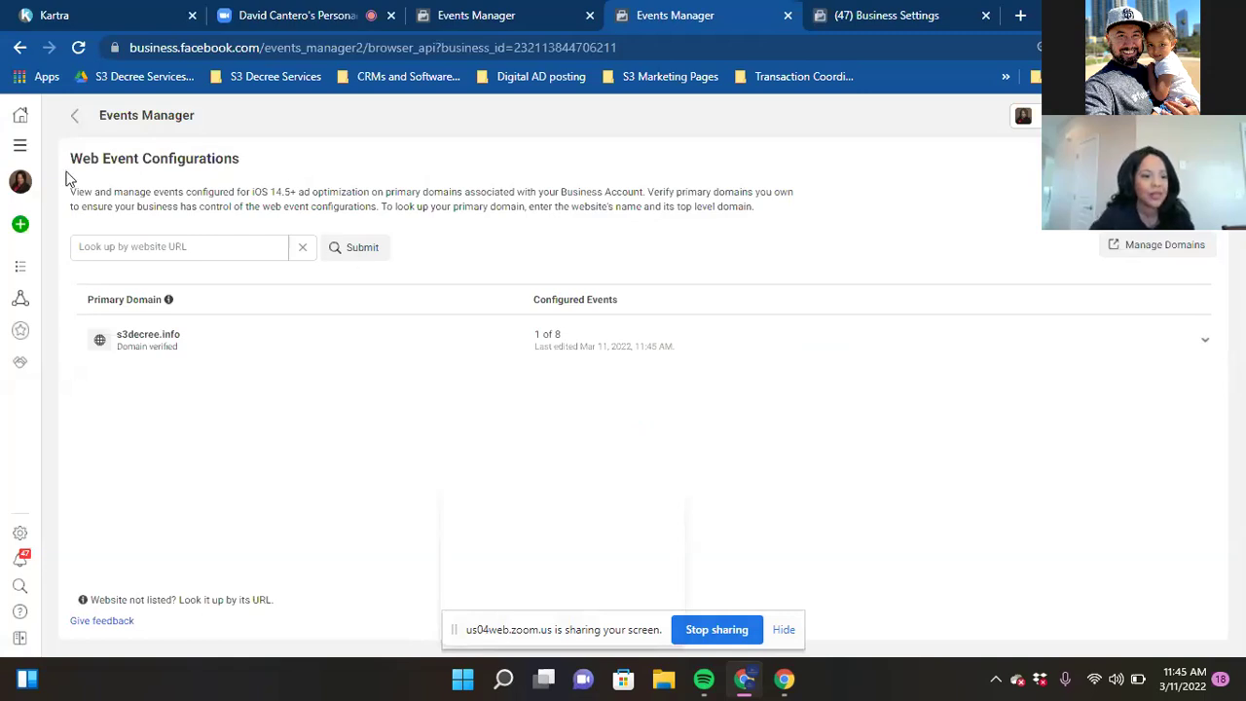
# - Switch to Ads Manager and create a new campaign with the Conversions objective
pyautogui.click(20, 146)
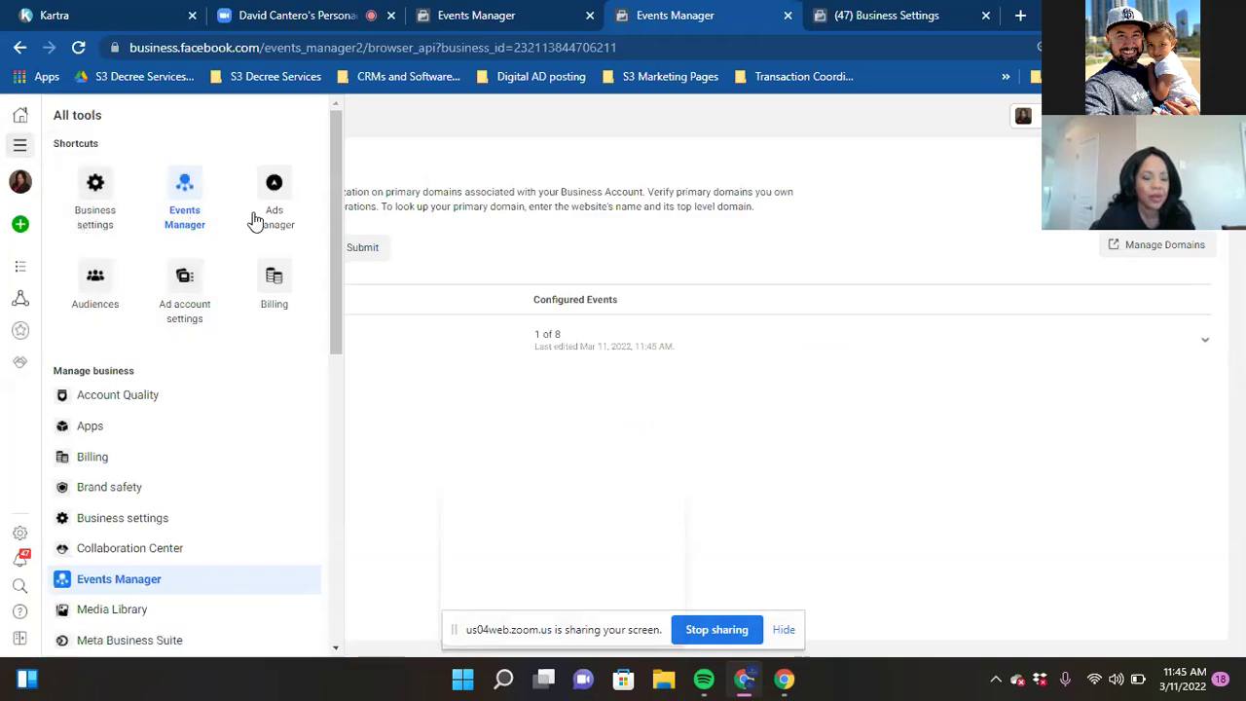
pyautogui.click(273, 178)
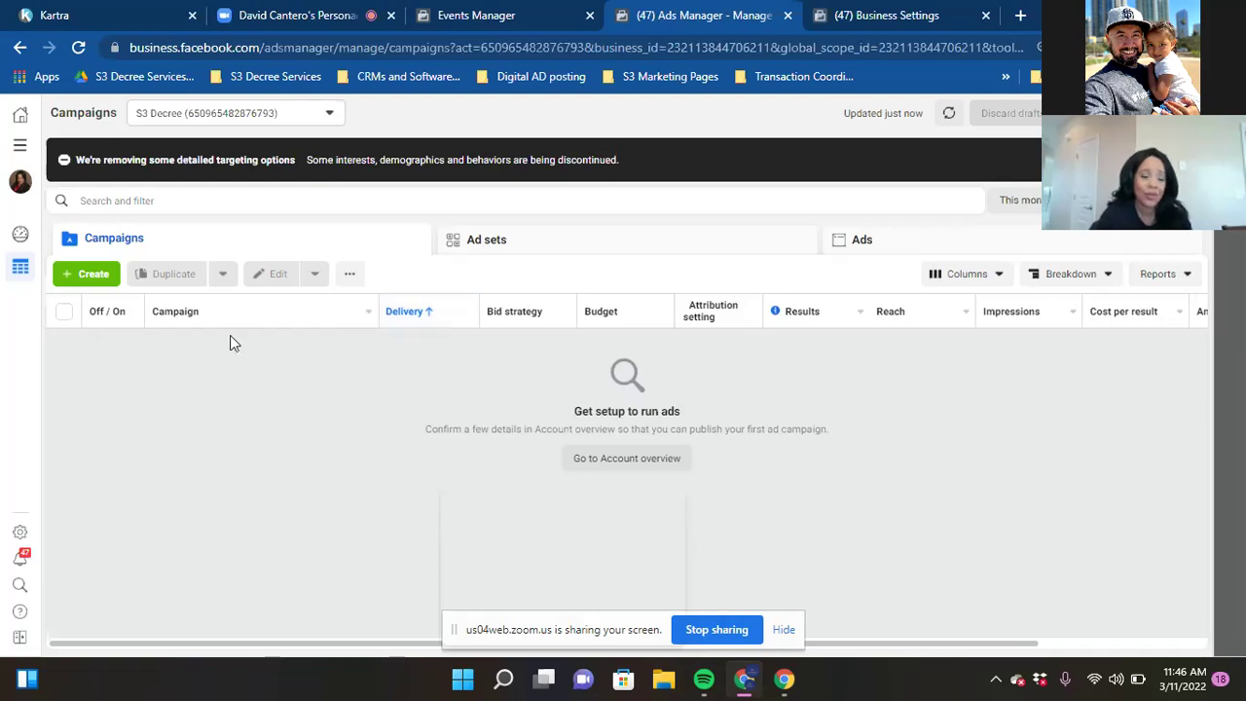
pyautogui.click(94, 276)
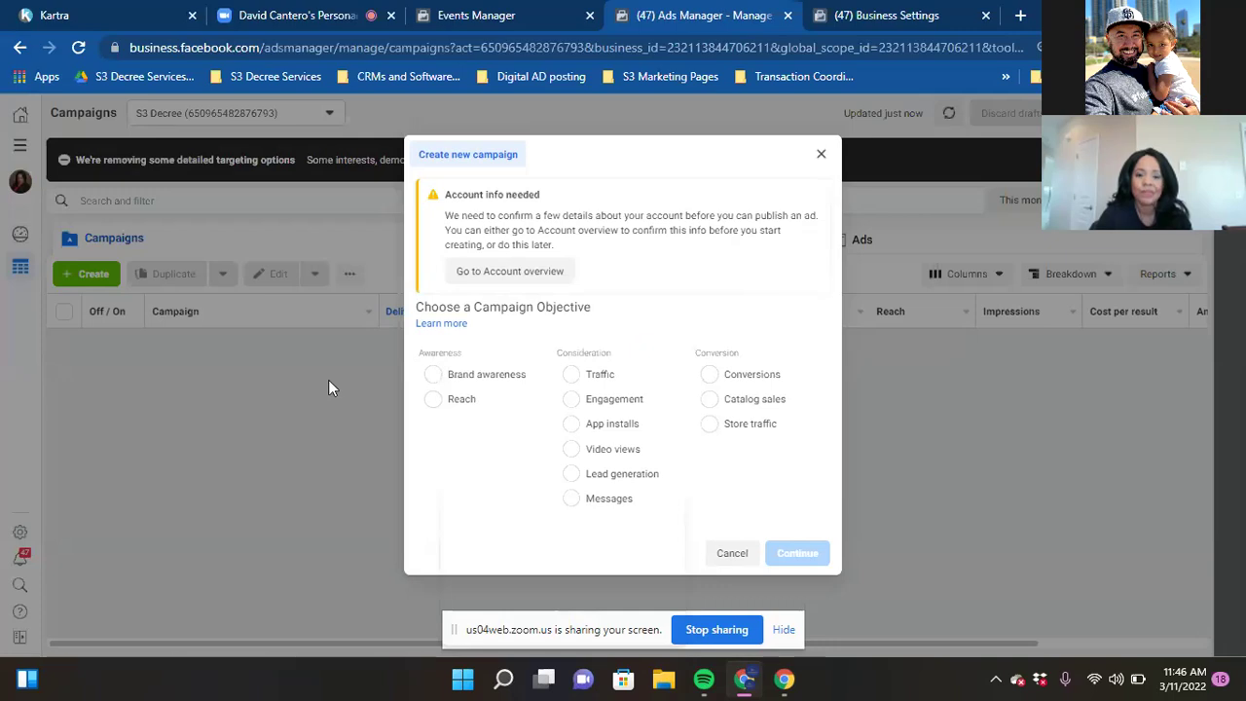
pyautogui.click(716, 377)
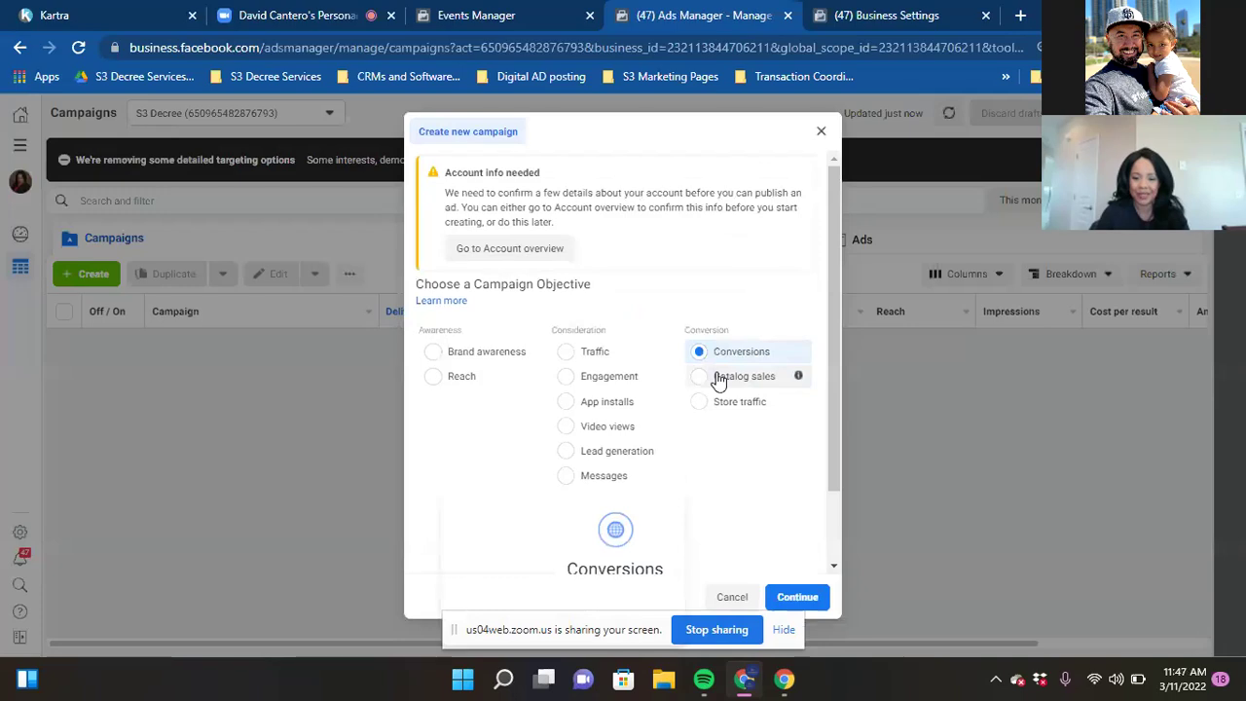
pyautogui.moveTo(838, 391); pyautogui.dragTo(838, 442)
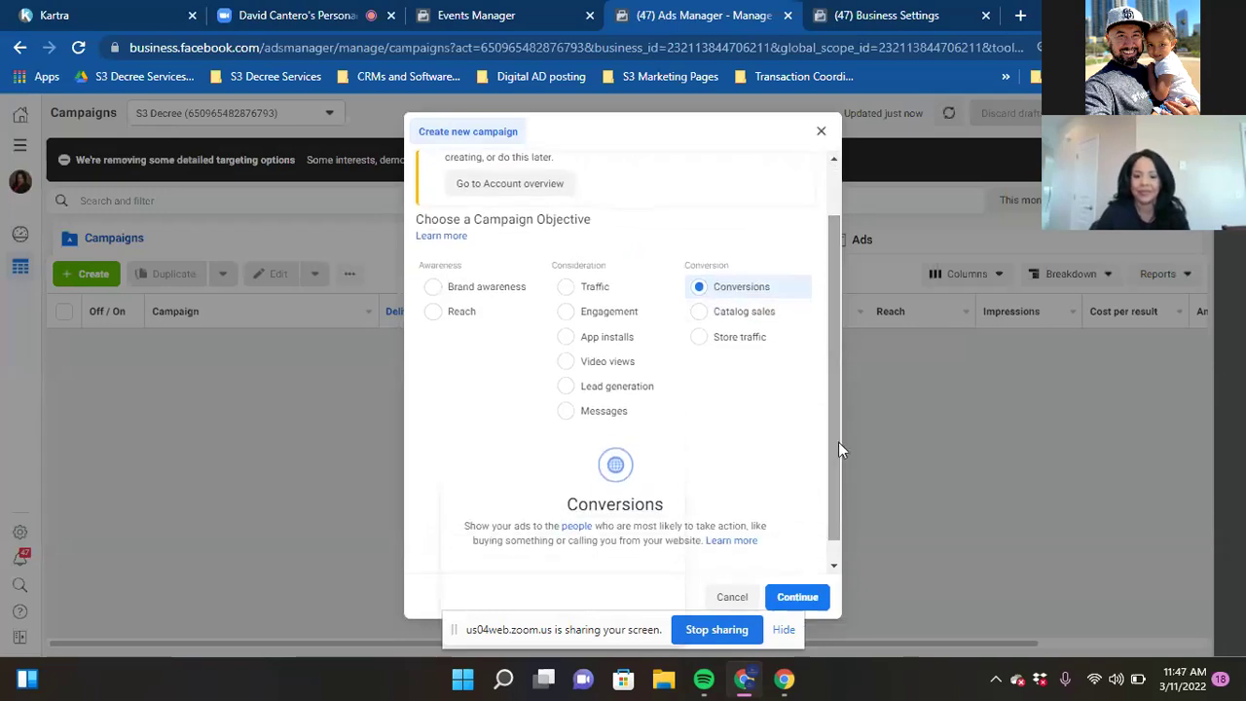
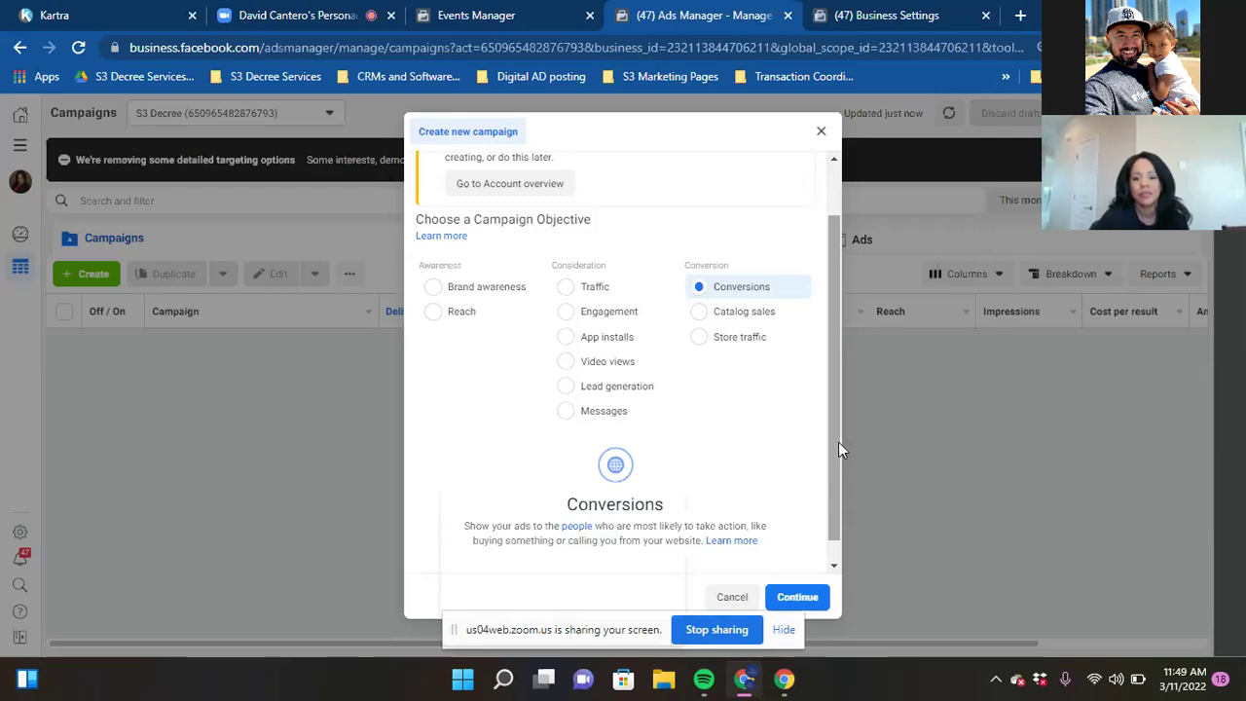
pyautogui.click(796, 598)
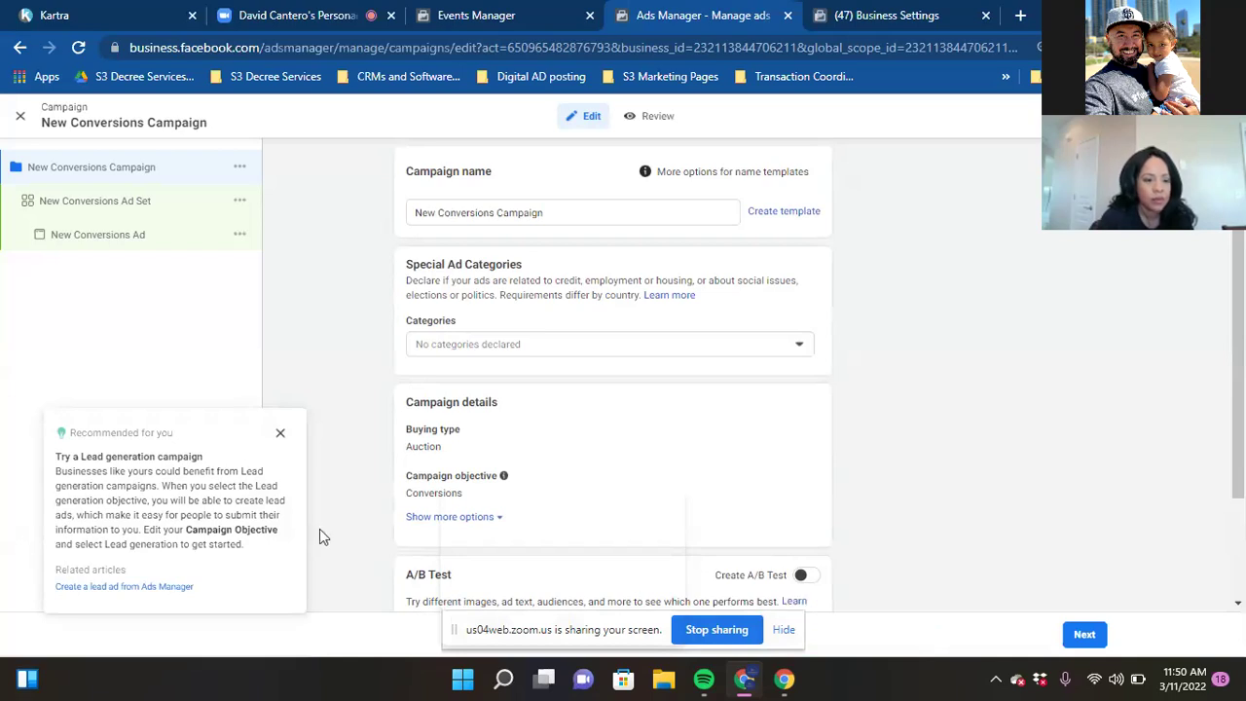
# - Declare Housing as the campaign's special ad category and continue to the ad set settings
pyautogui.click(238, 173)
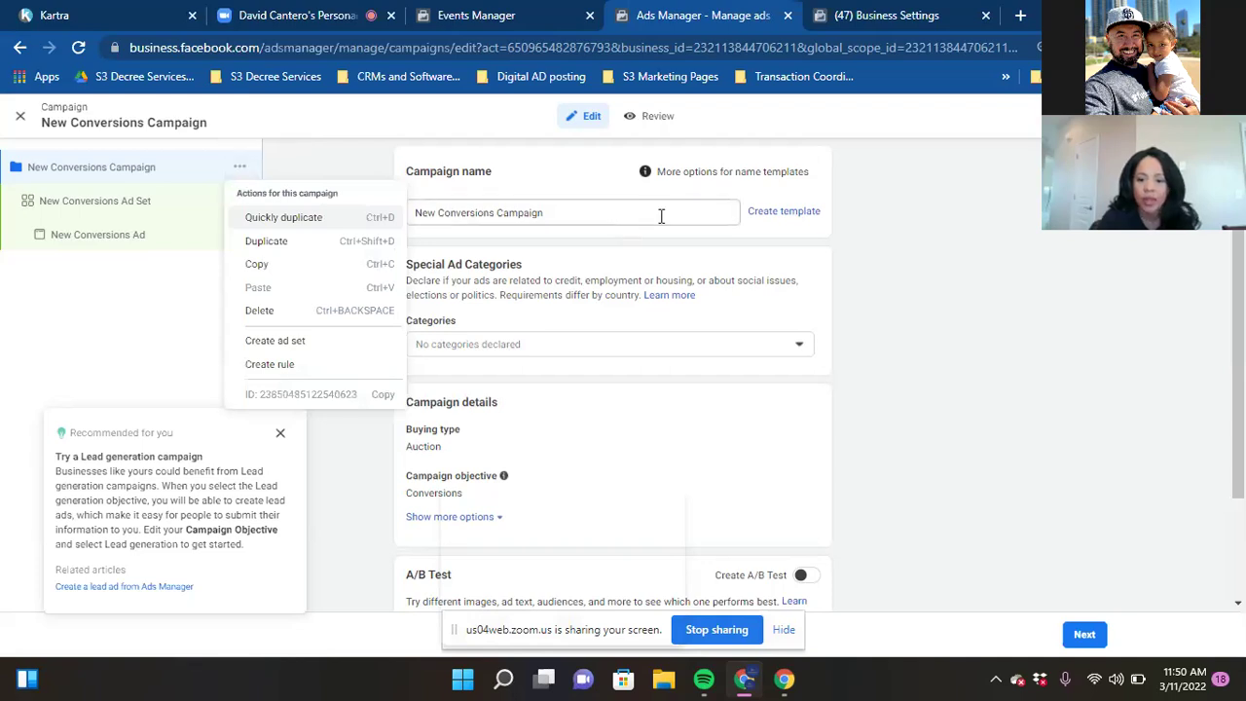
pyautogui.click(640, 266)
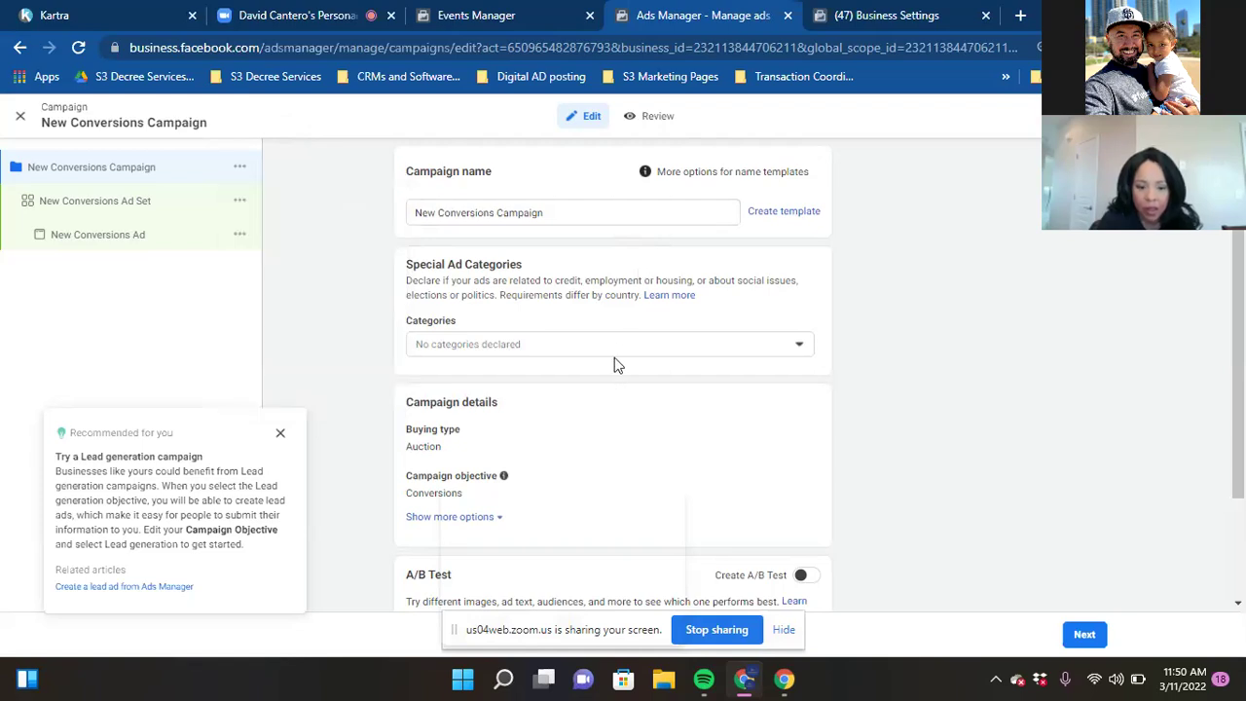
pyautogui.click(627, 349)
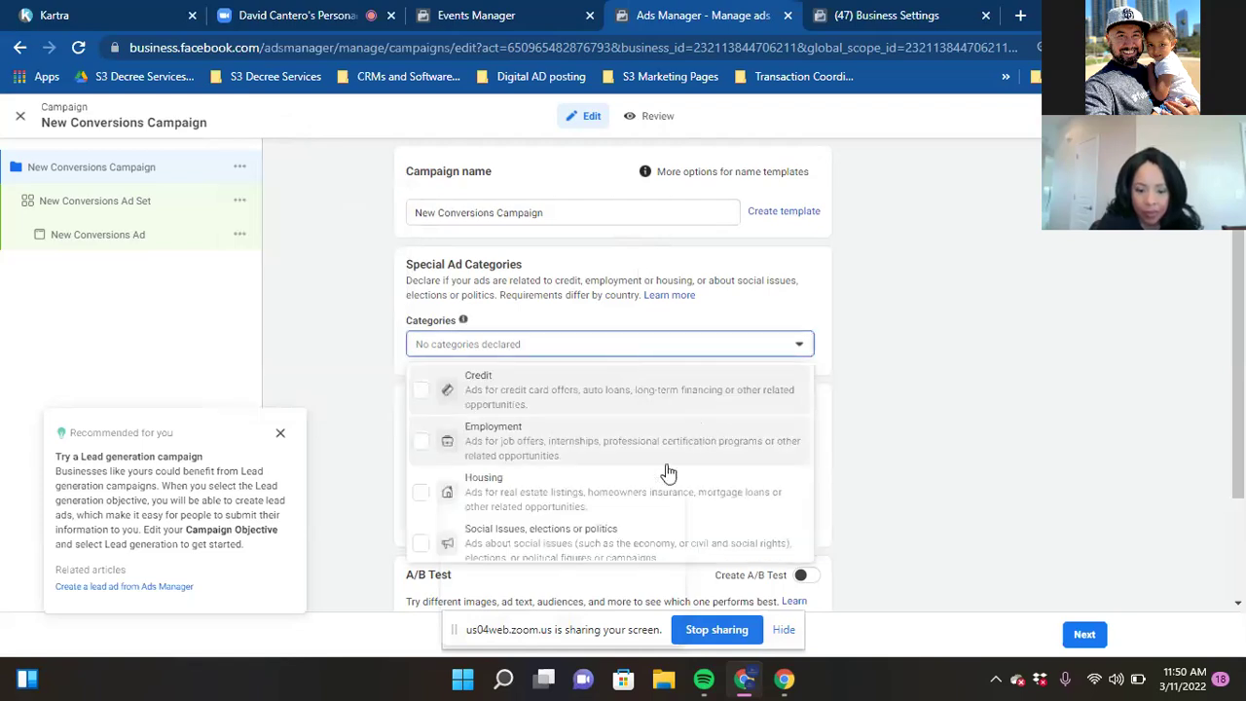
pyautogui.click(423, 498)
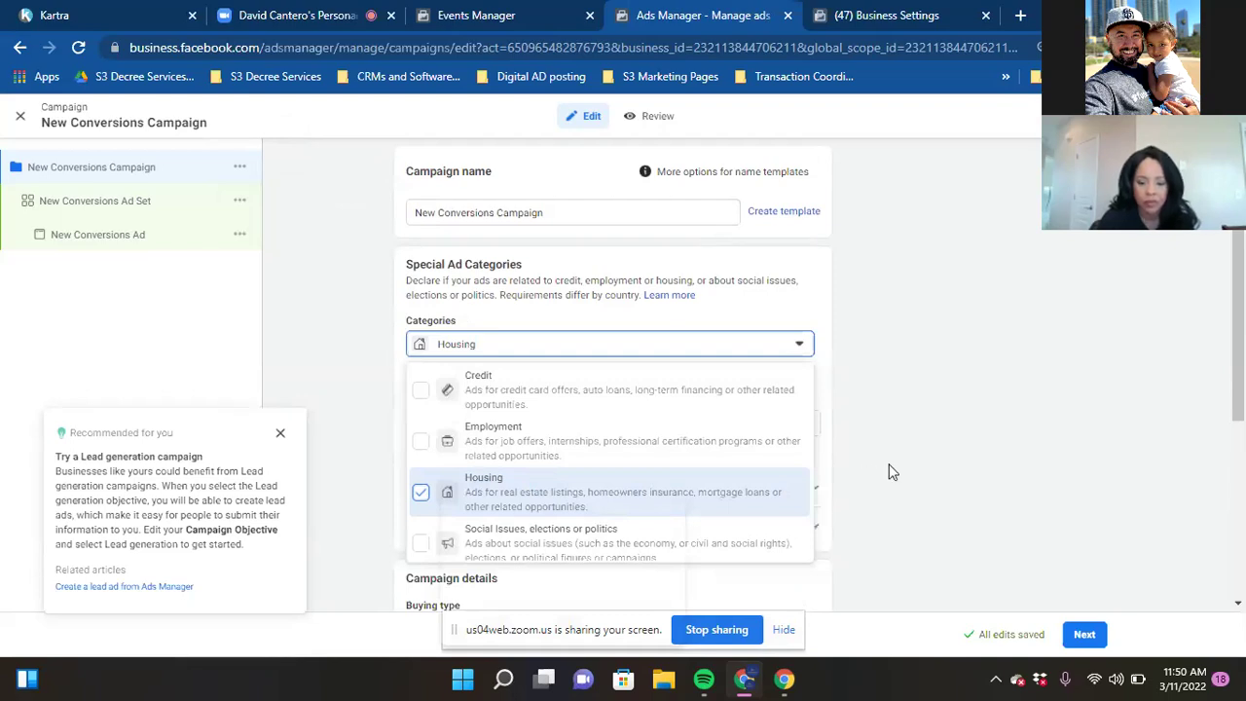
pyautogui.click(947, 507)
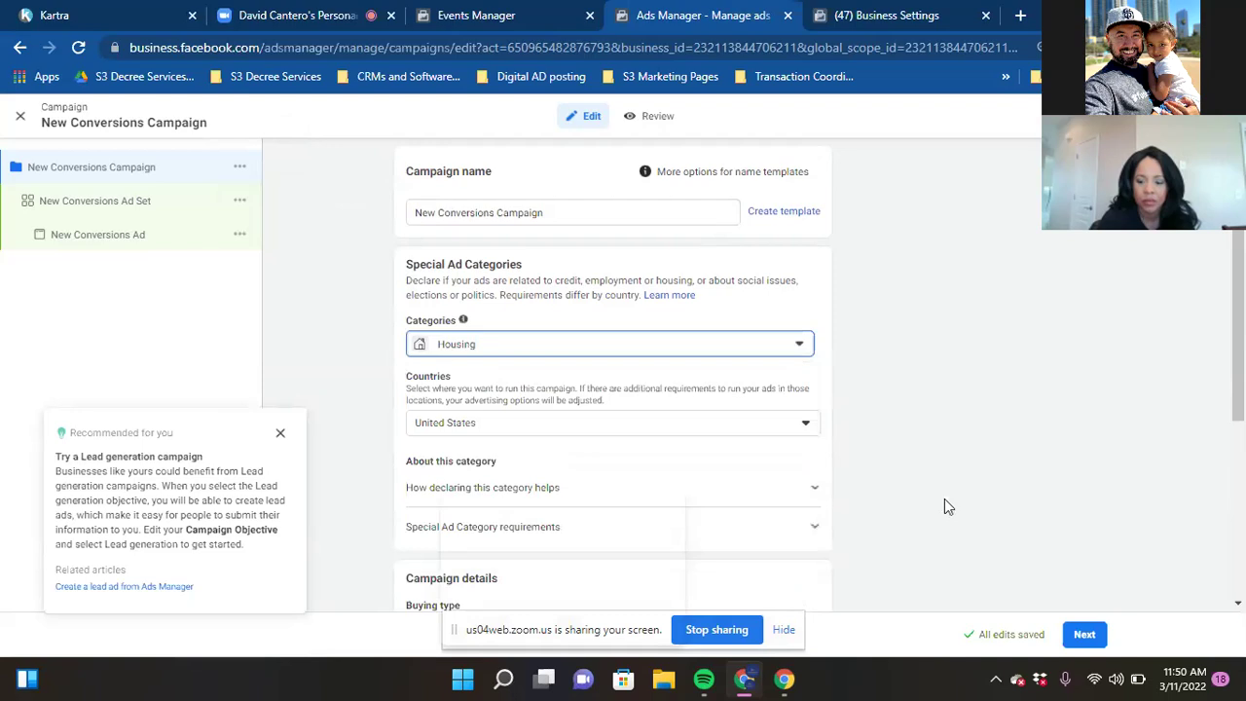
pyautogui.click(1084, 634)
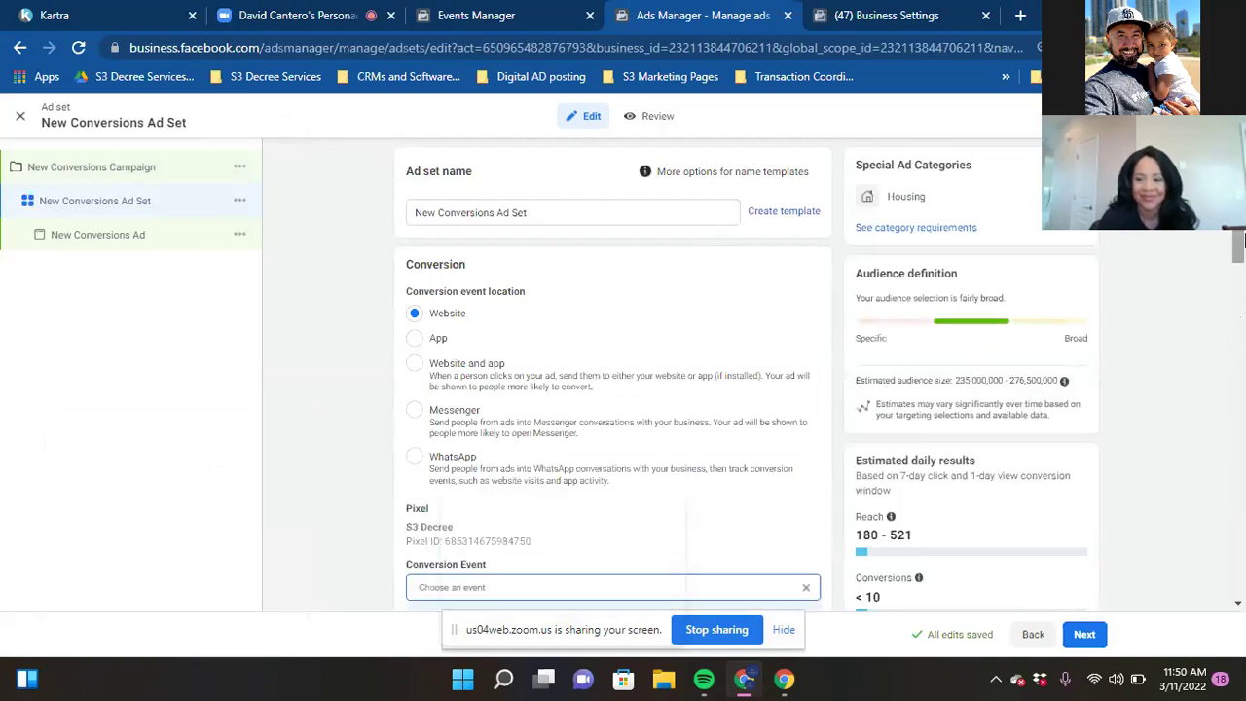
# - Try to choose Seller guide leads from the ad set's full list of conversion events
pyautogui.moveTo(1241, 239); pyautogui.dragTo(1242, 287)
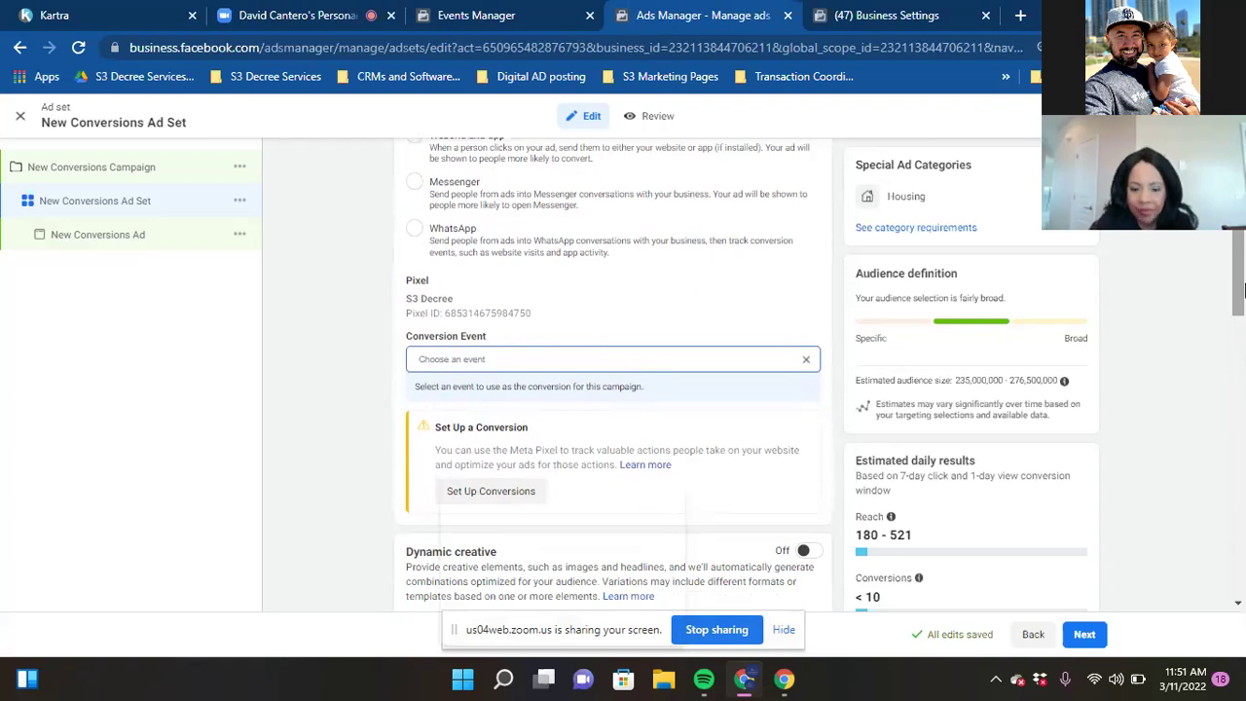
pyautogui.click(750, 359)
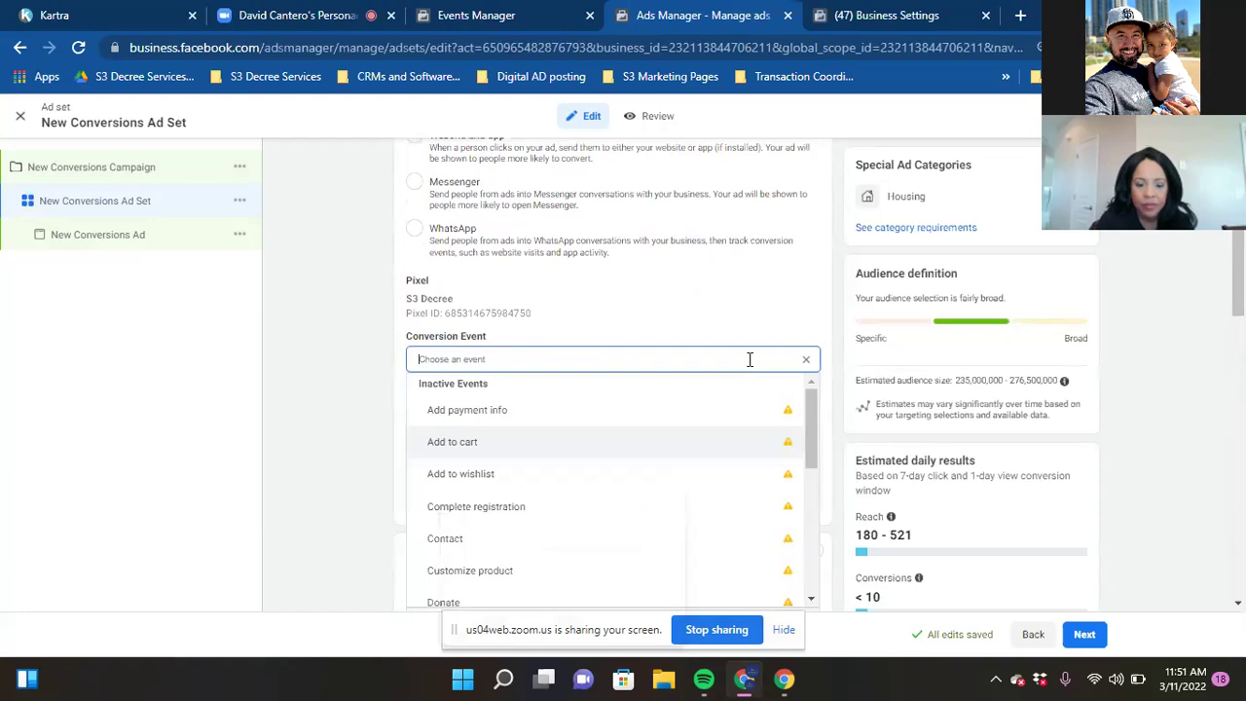
pyautogui.moveTo(814, 398); pyautogui.dragTo(813, 488)
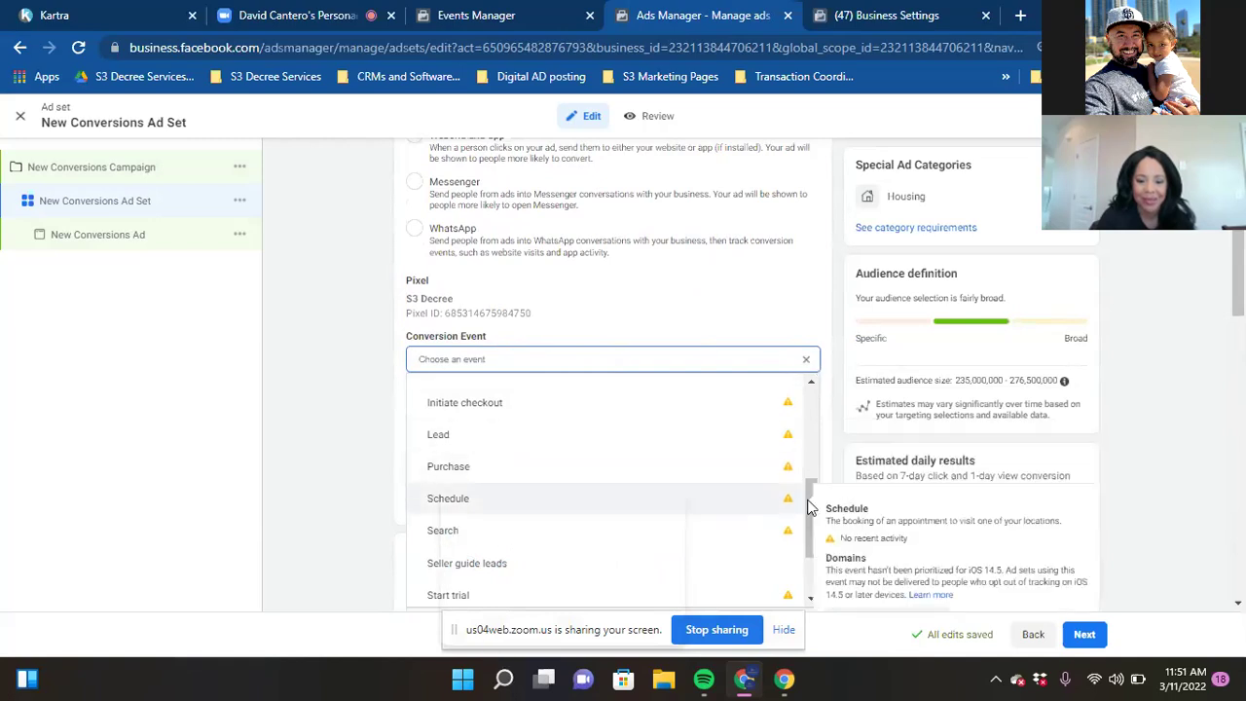
pyautogui.moveTo(809, 489); pyautogui.dragTo(810, 516)
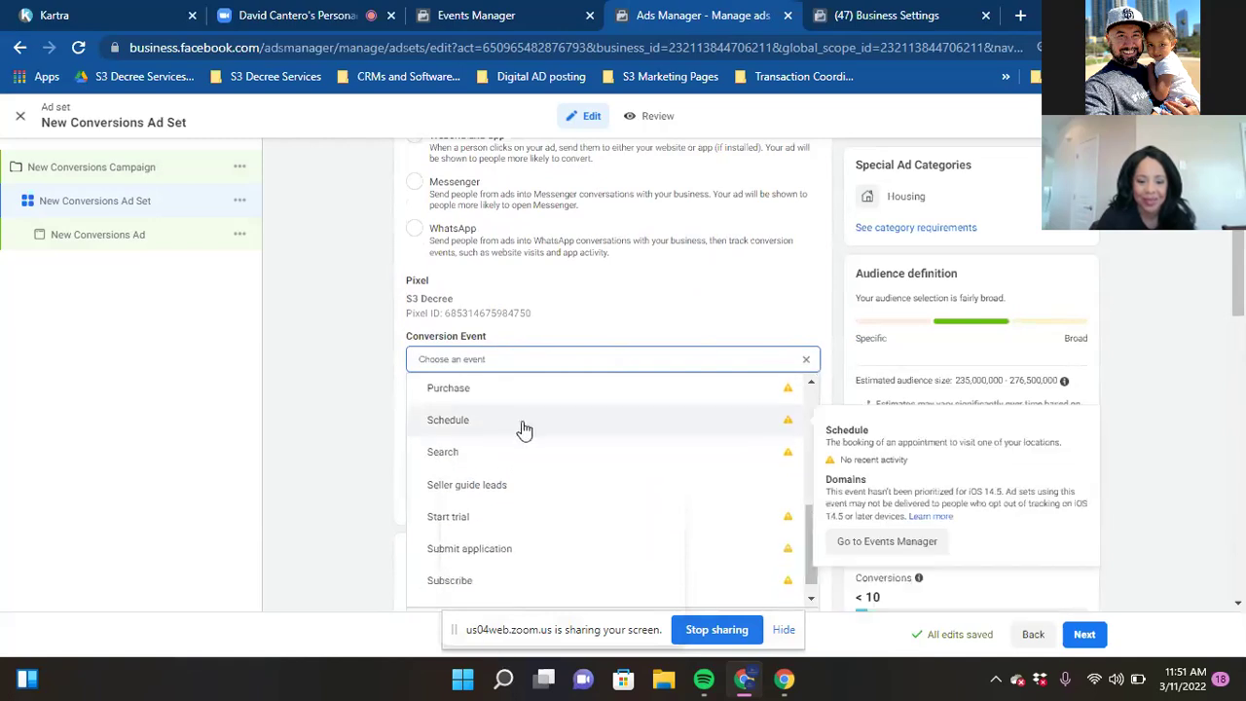
pyautogui.click(511, 480)
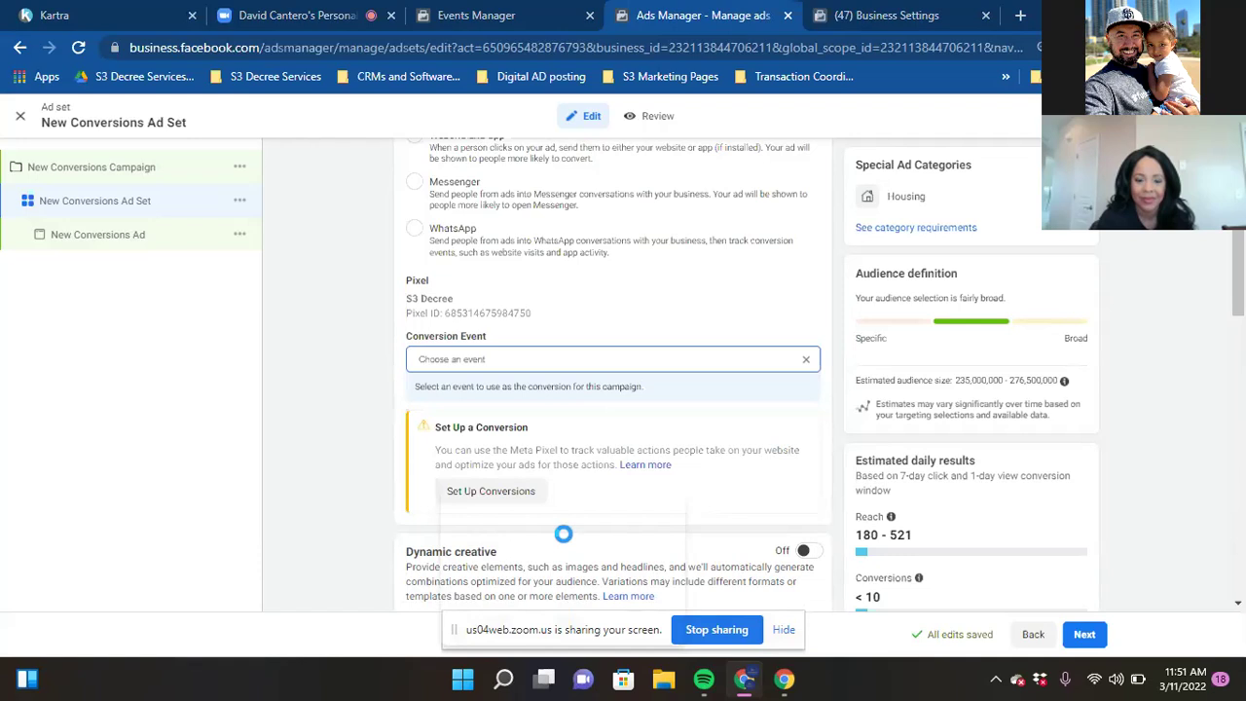
pyautogui.moveTo(811, 419); pyautogui.dragTo(817, 533)
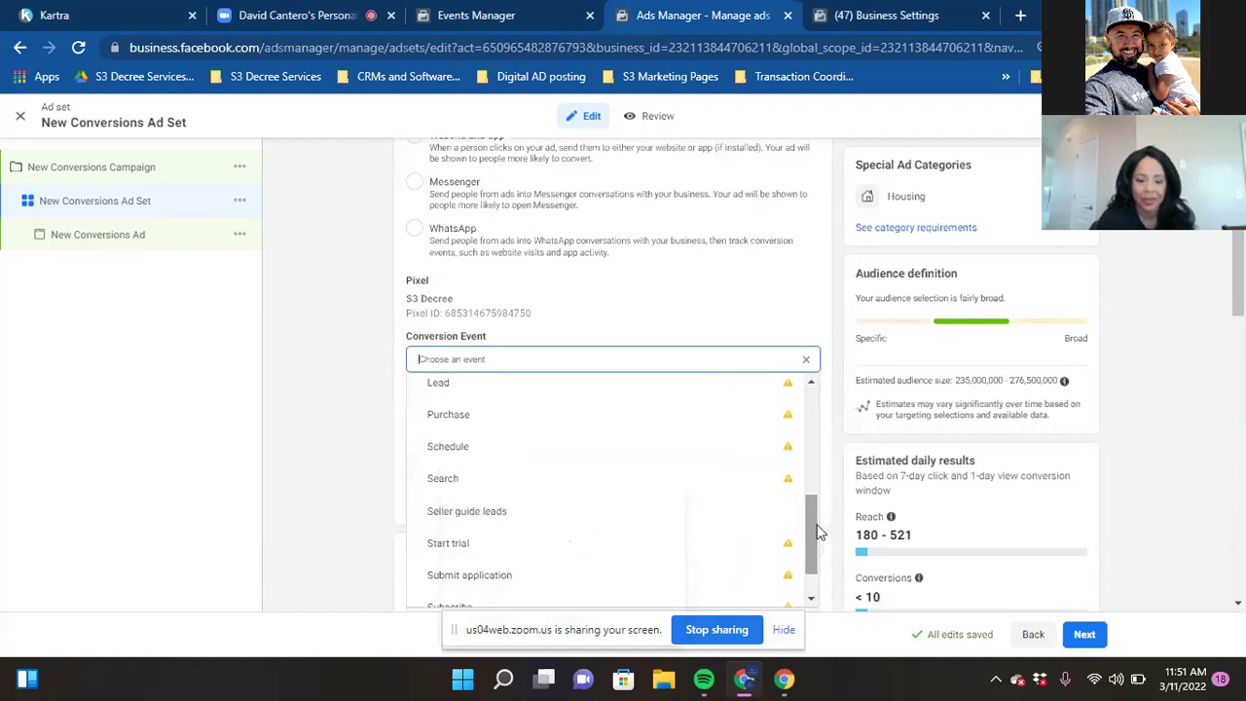
pyautogui.click(529, 508)
# - Search the conversion events for "seller", set Seller guide leads as the ad set's conversion event and continue to the ad
pyautogui.click(611, 361)
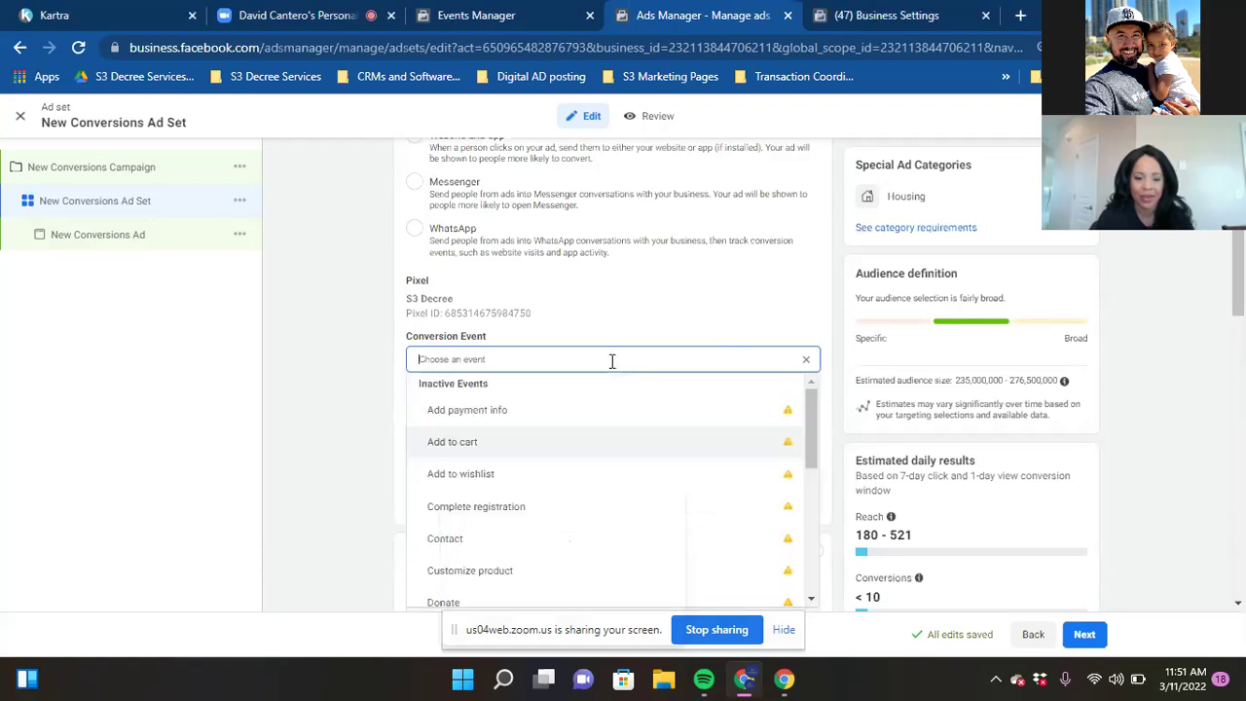
pyautogui.write('seller')
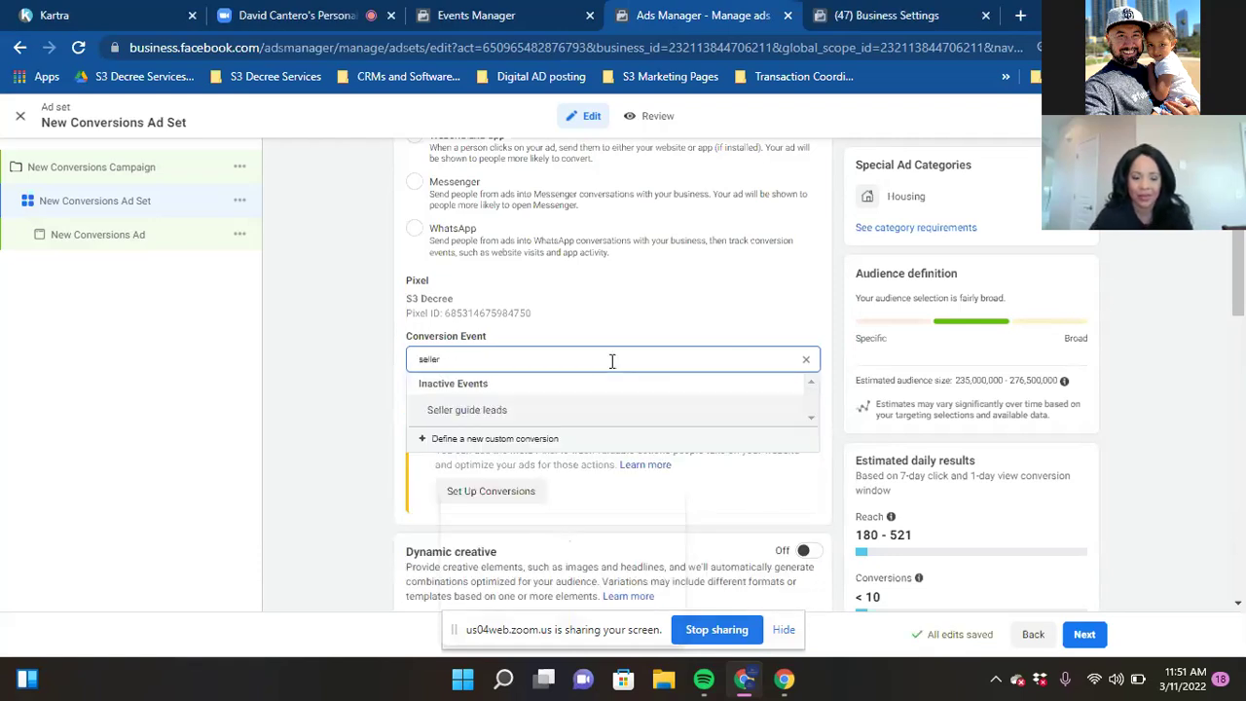
pyautogui.click(568, 412)
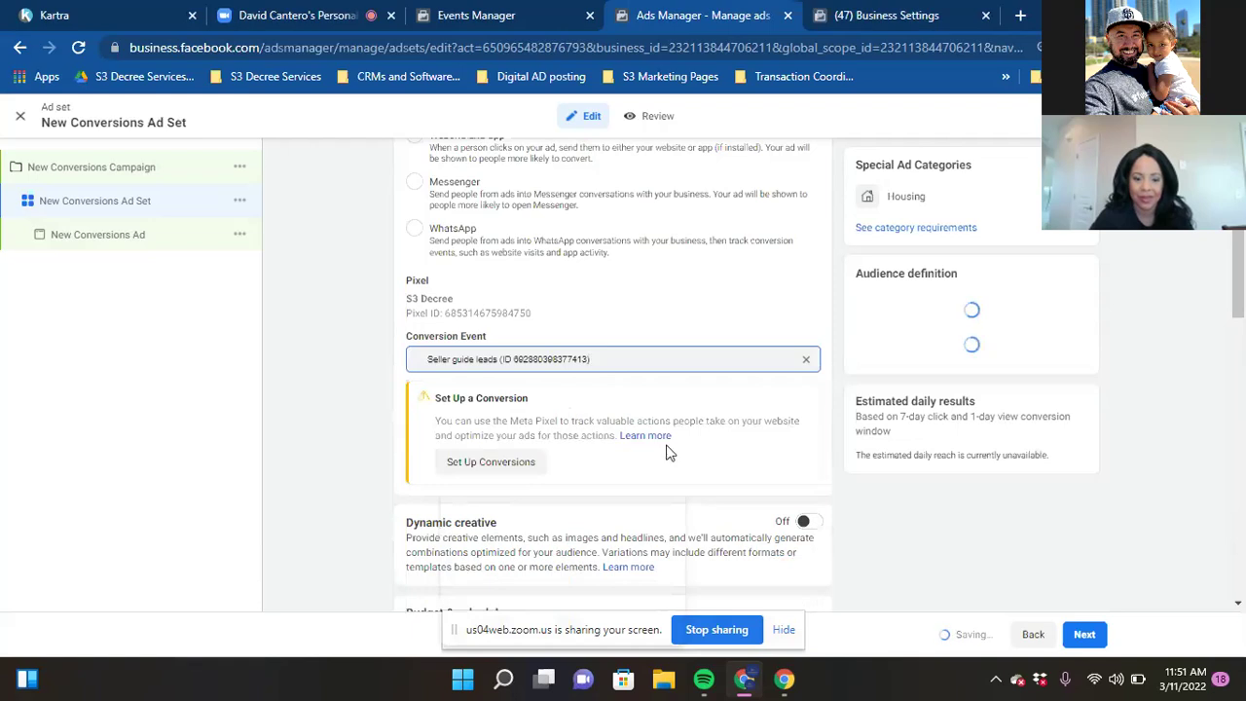
pyautogui.click(1080, 638)
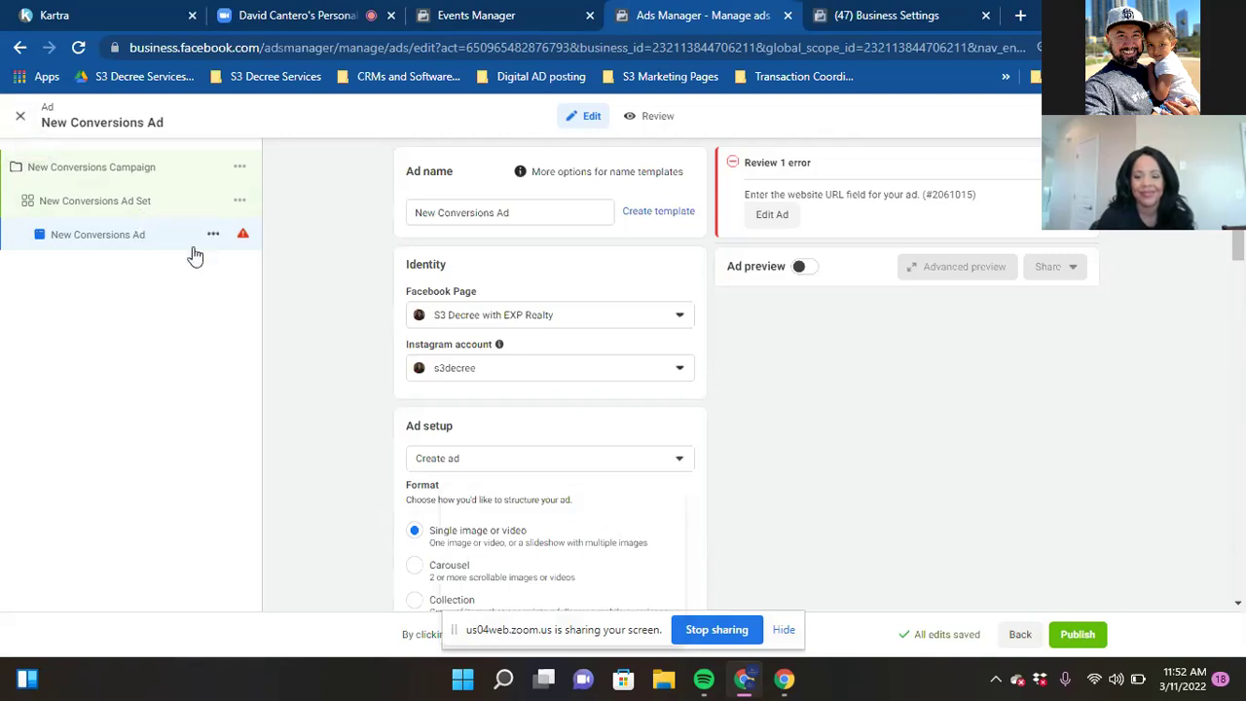
# - Close the ad editor and delete the draft ad New Conversions Ad, confirming the deletion
pyautogui.click(19, 118)
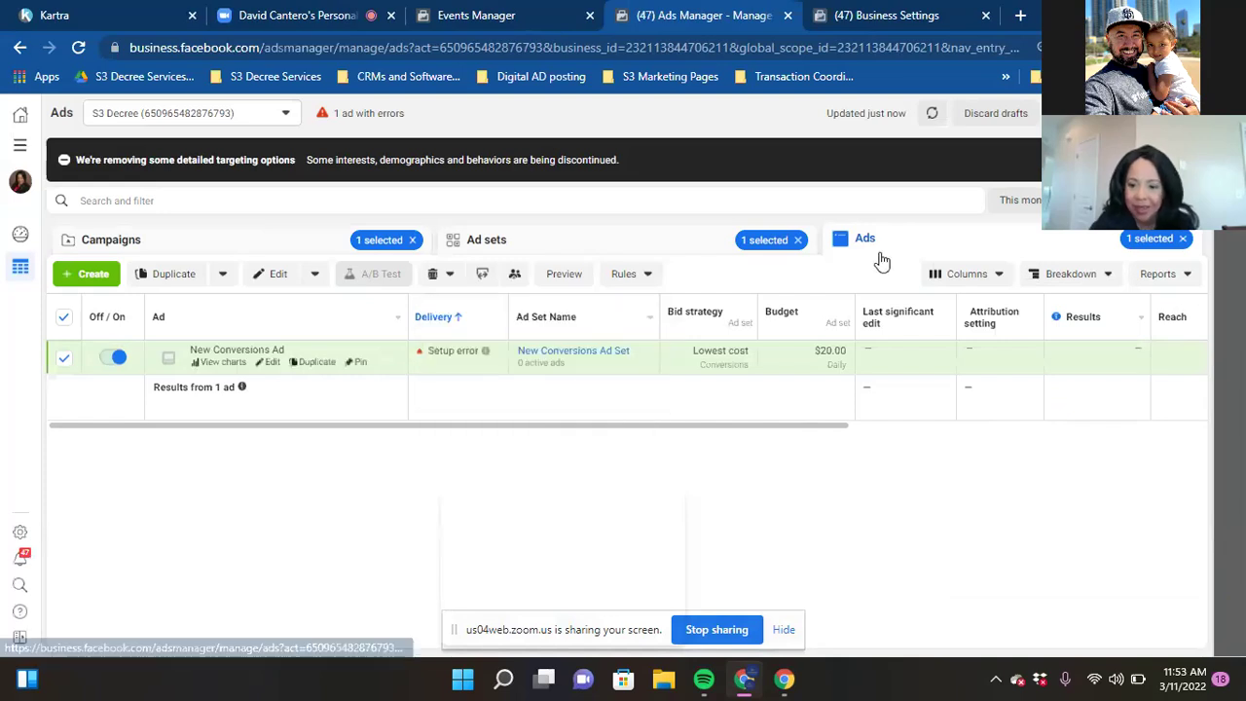
pyautogui.click(441, 276)
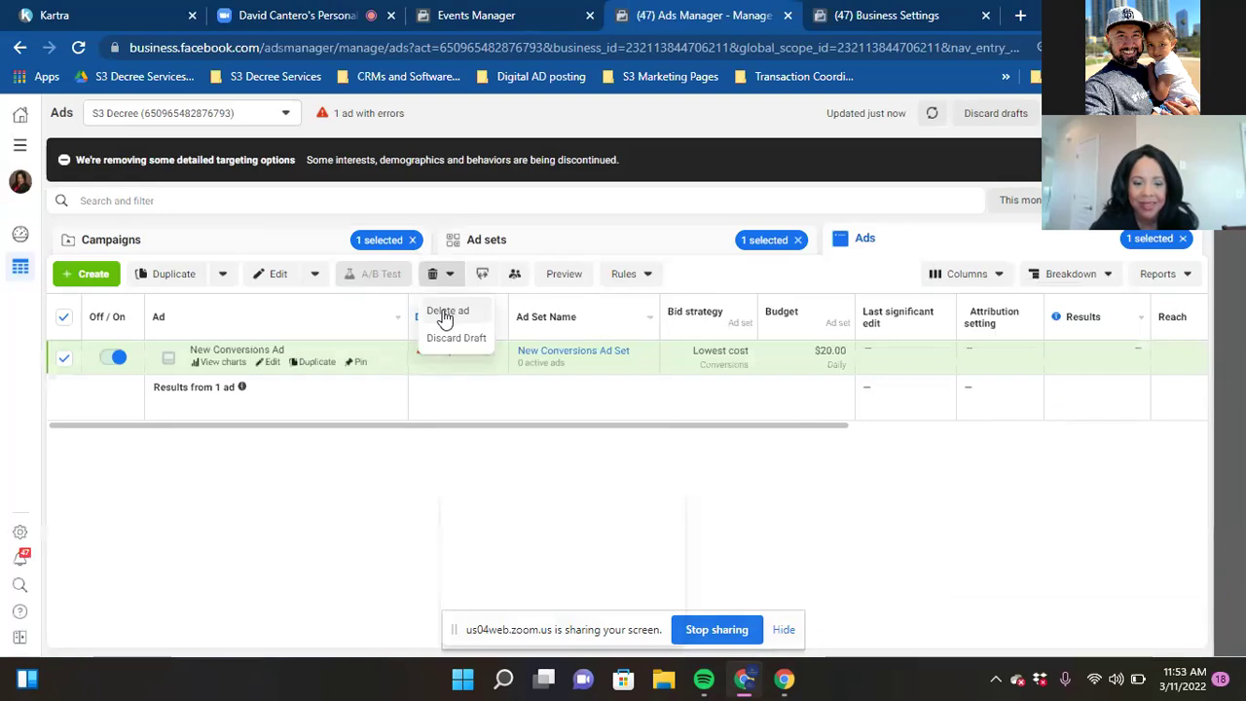
pyautogui.click(446, 312)
pyautogui.click(747, 315)
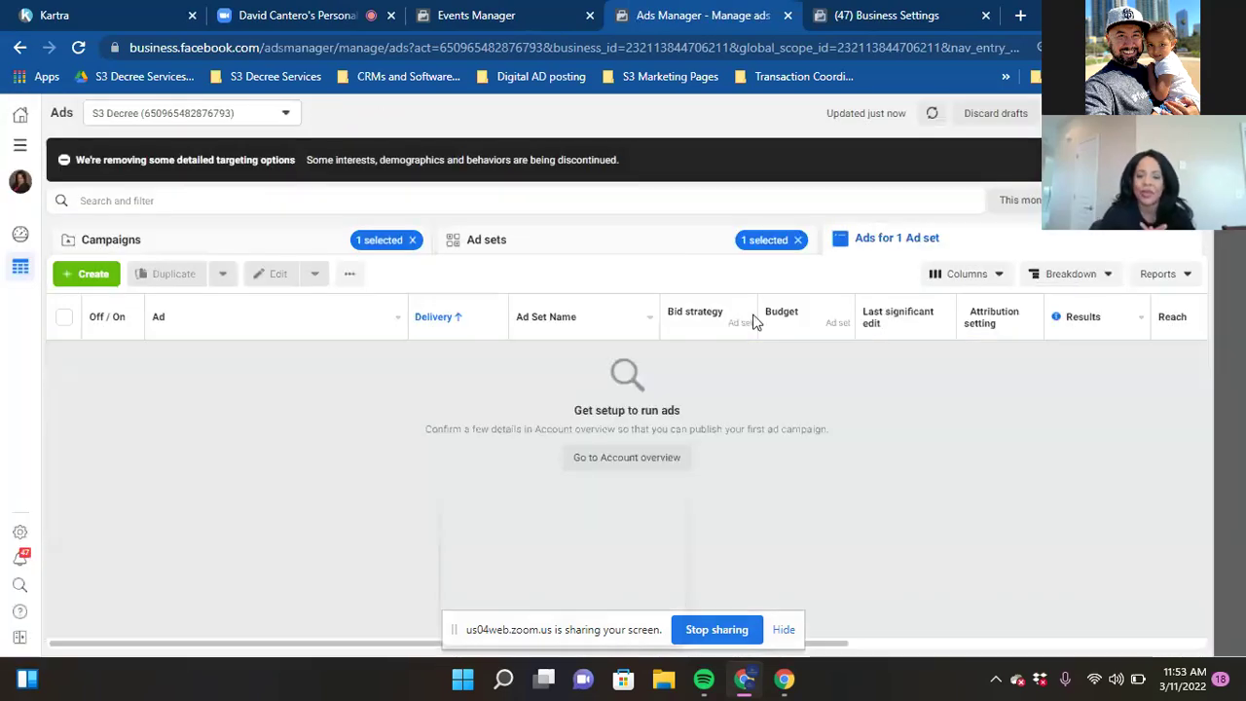